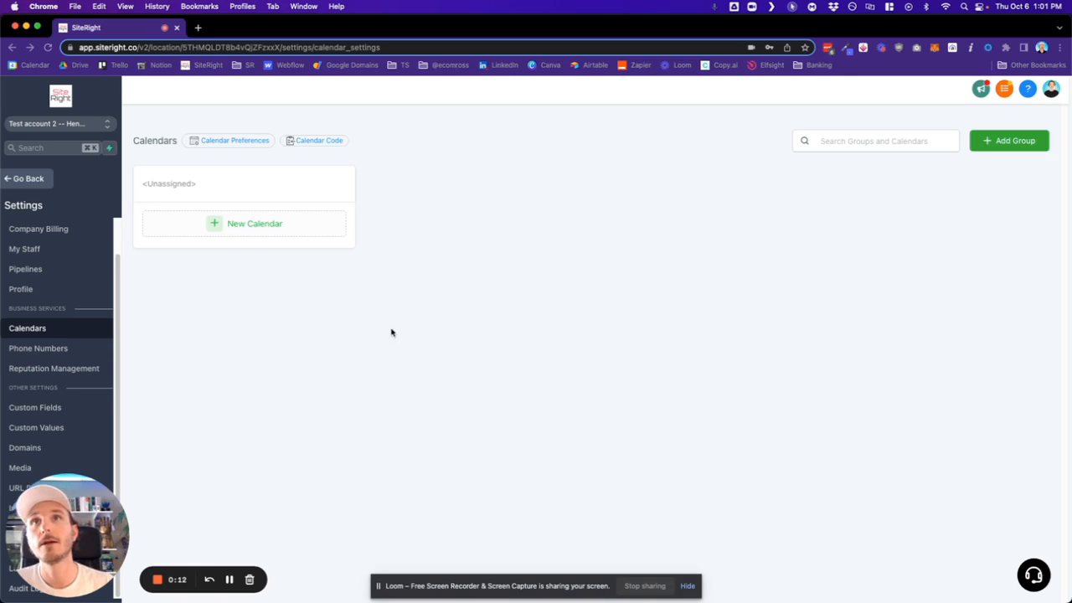
Step: Leave the settings area and open the calendar settings from the main Calendars page
left_click(27, 180)
left_click(49, 241)
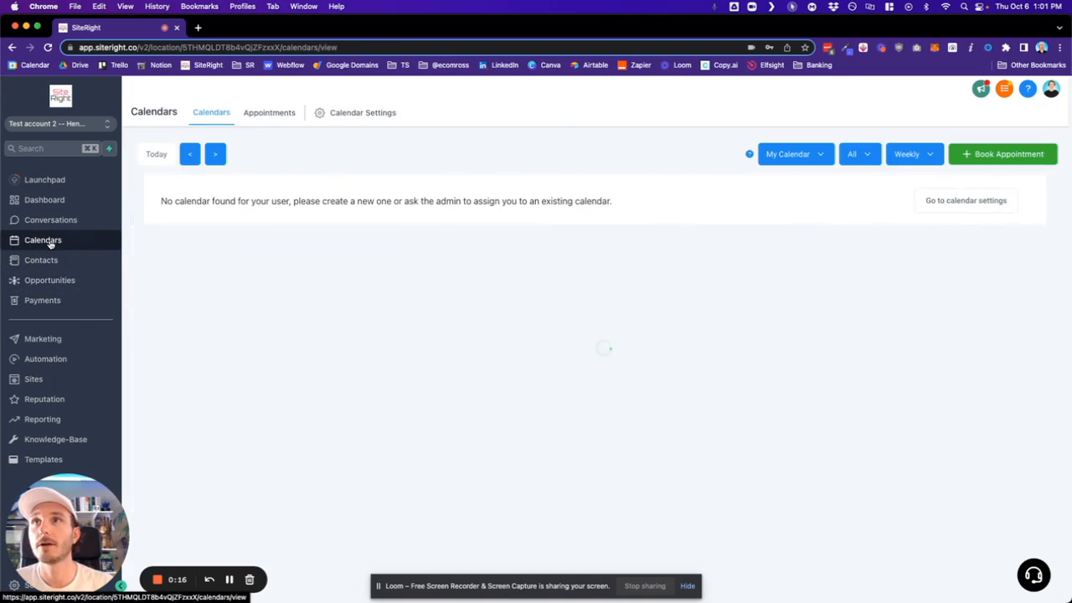
left_click(369, 114)
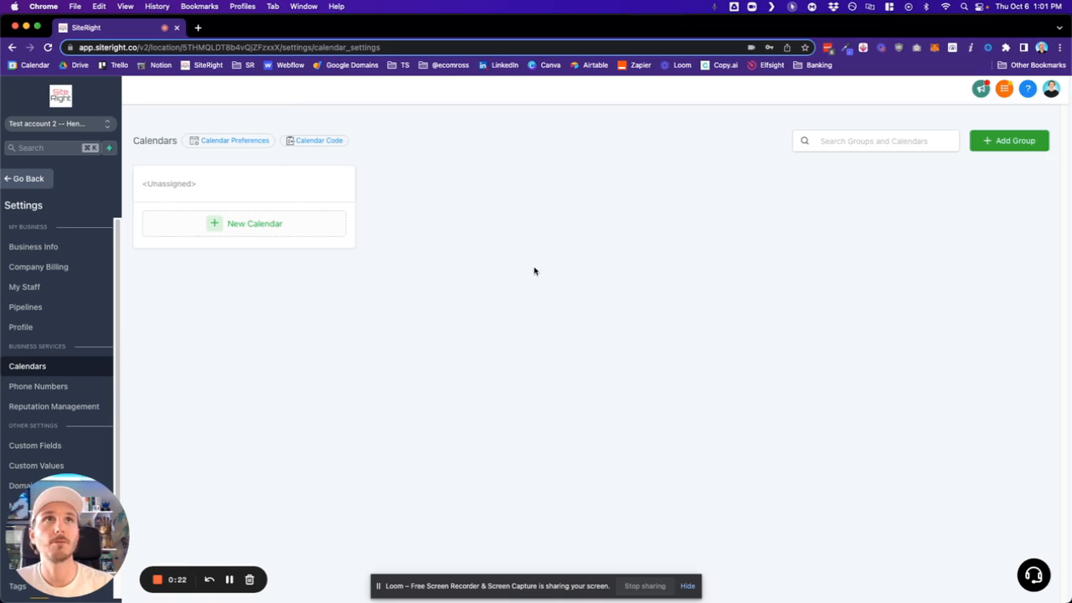
Step: Enable Cursor Pro to highlight the mouse pointer on screen
left_click(791, 7)
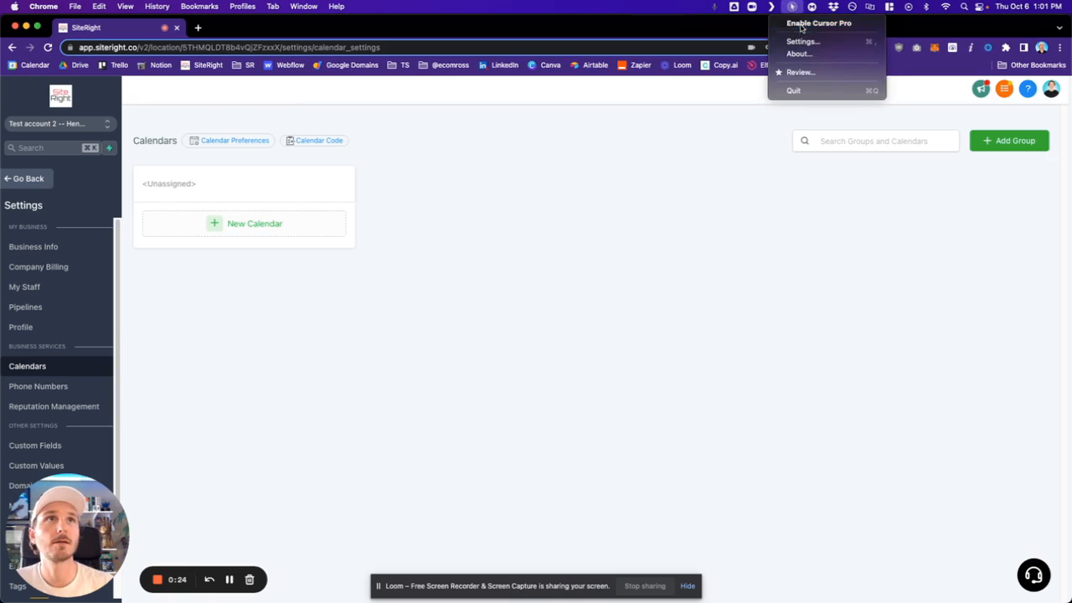
left_click(802, 26)
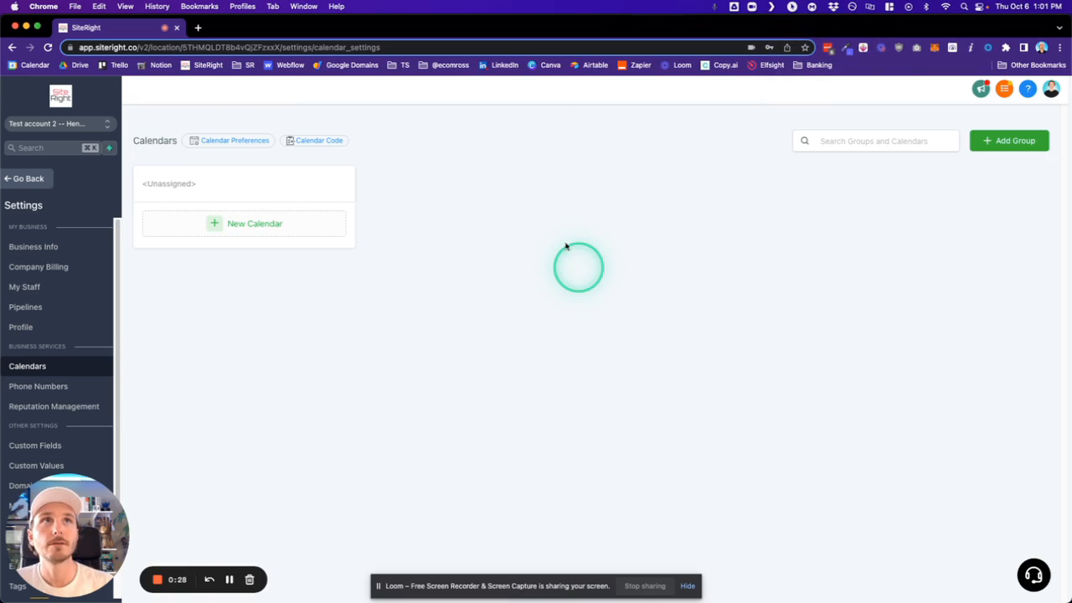
left_click(794, 8)
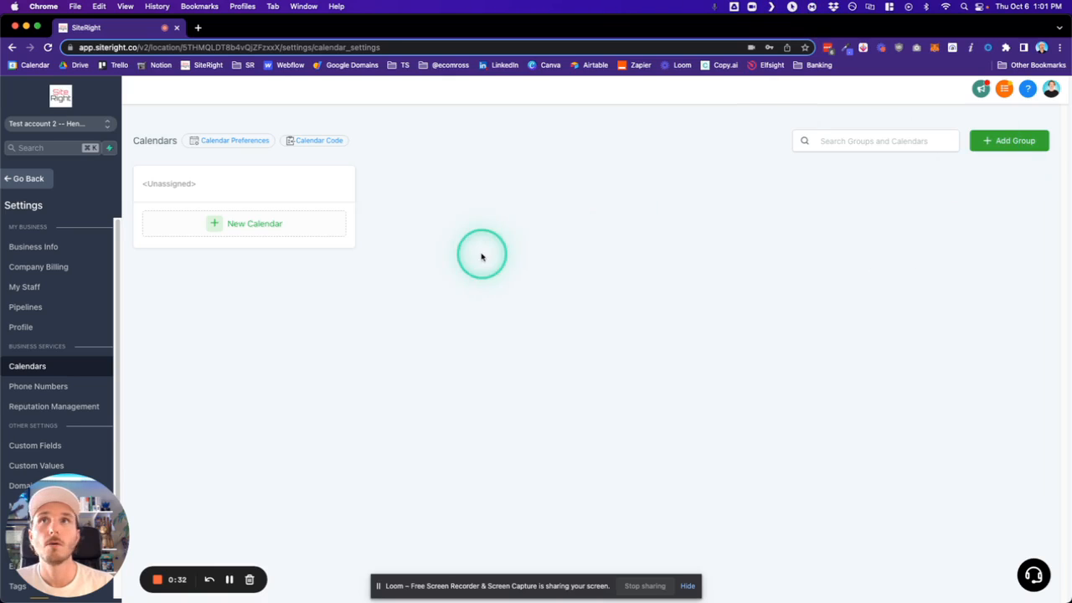
Step: Add and save a calendar group with the name and description New Meeting and the URL slug new-meeting
left_click(1029, 149)
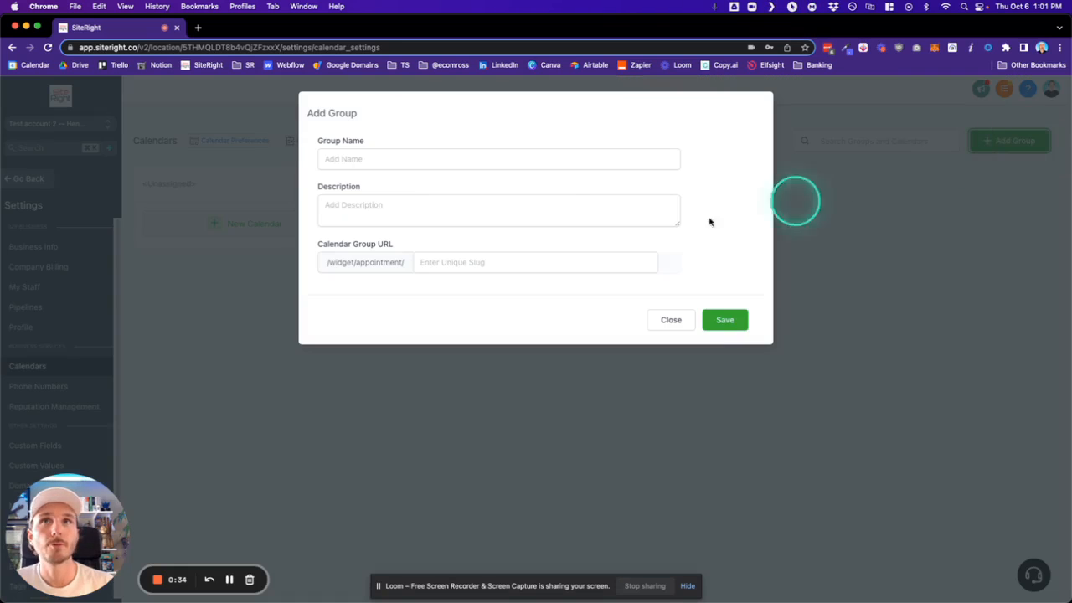
left_click(373, 157)
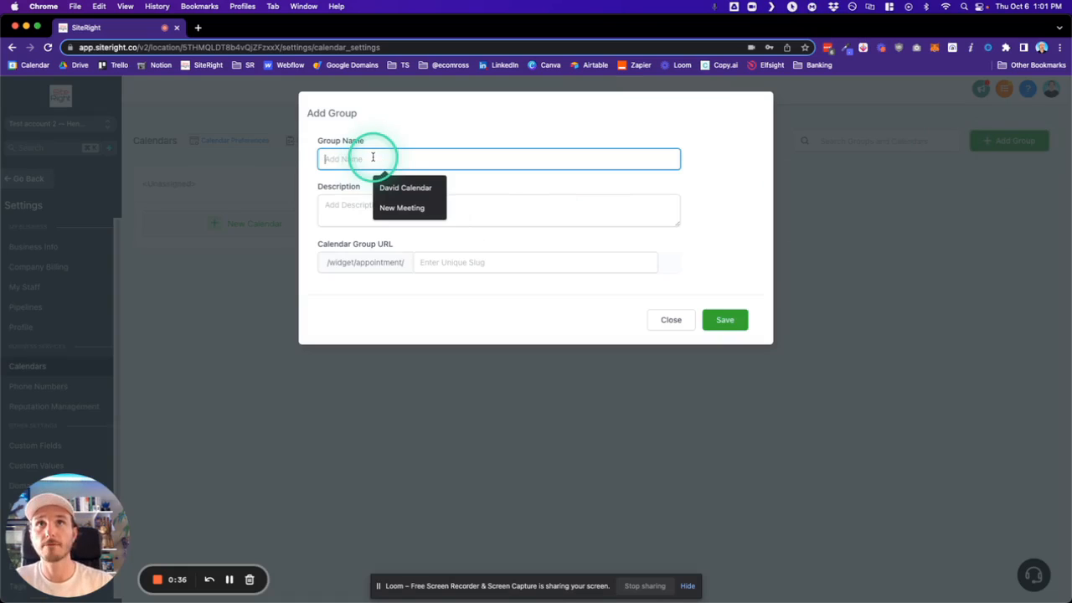
left_click(401, 207)
left_click(382, 207)
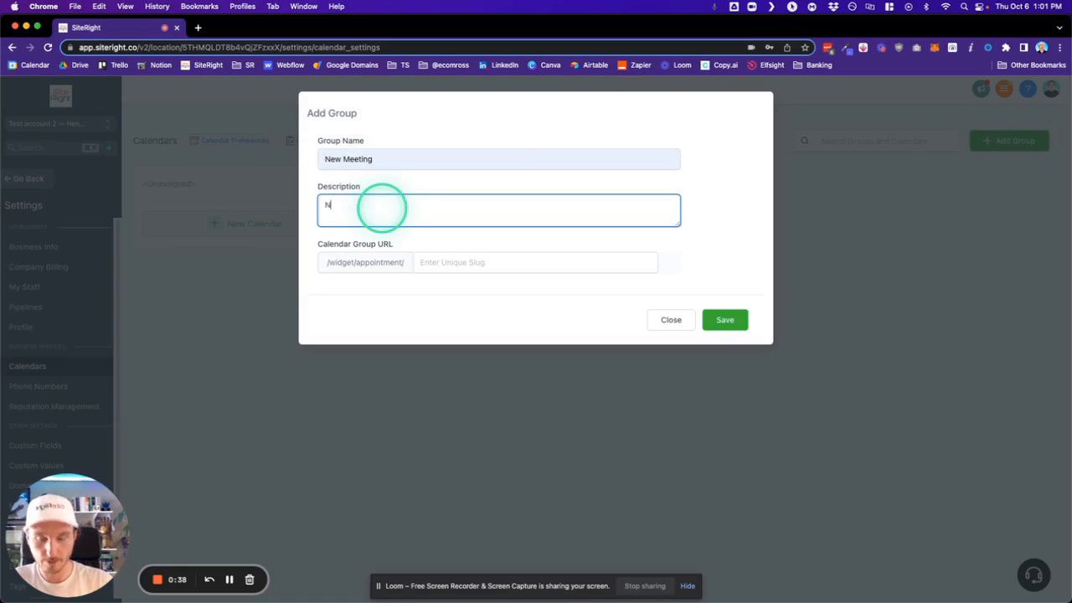
type("New Meeting")
key("Tab")
type("new")
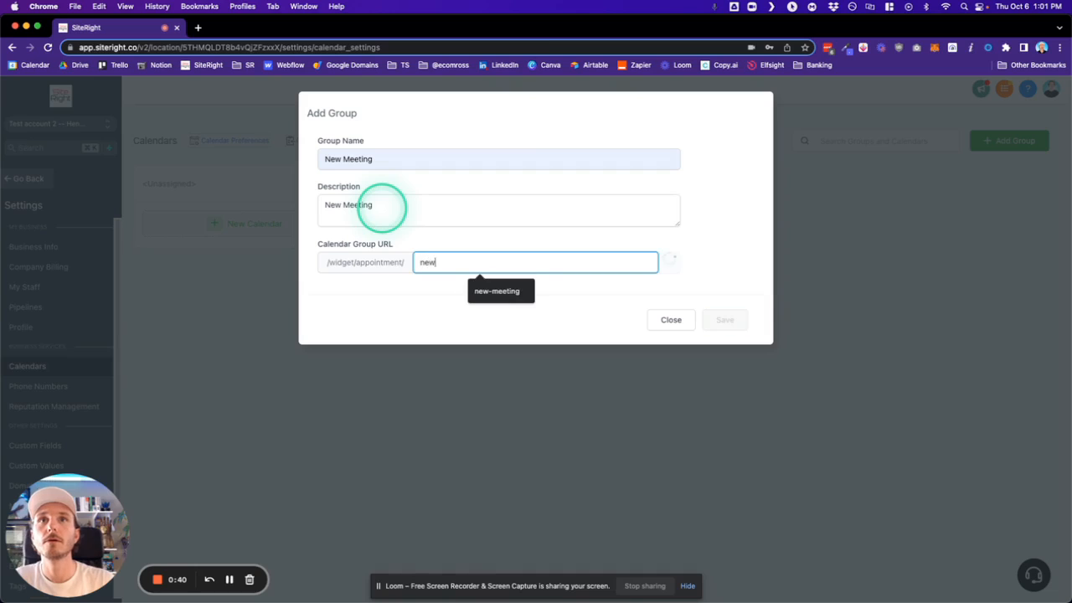
type("-meeting")
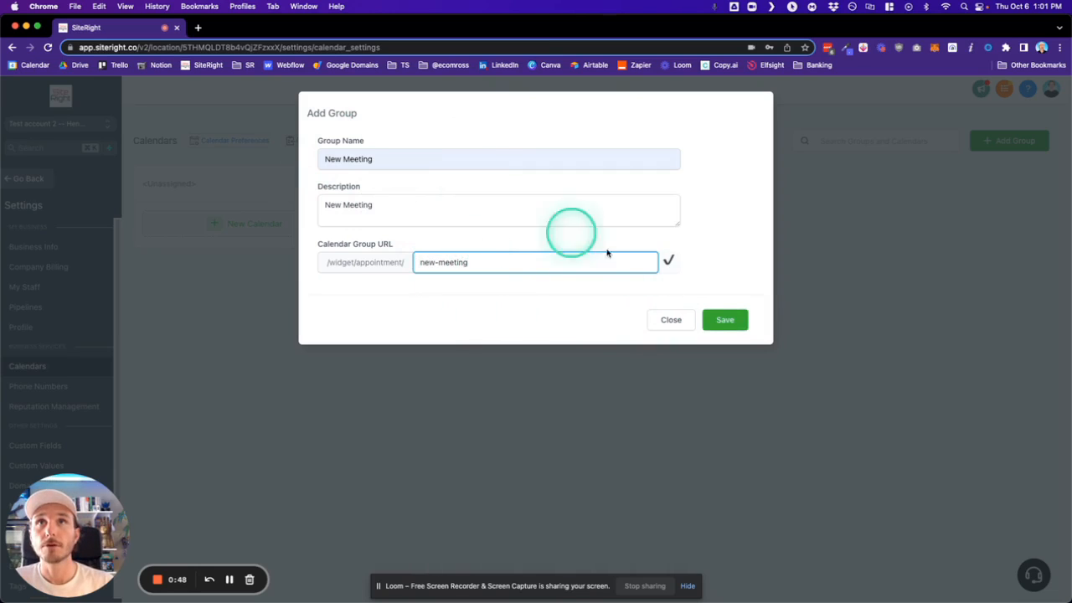
left_click(725, 320)
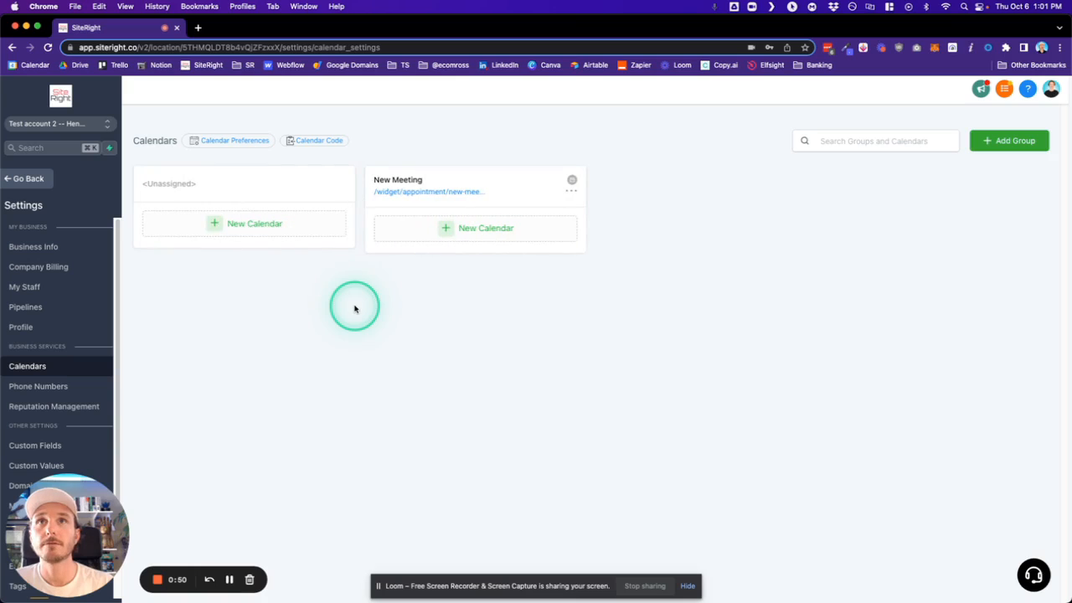
Step: Start a new calendar in the New Meeting group and clear the screen-sharing bar from the form
left_click(449, 232)
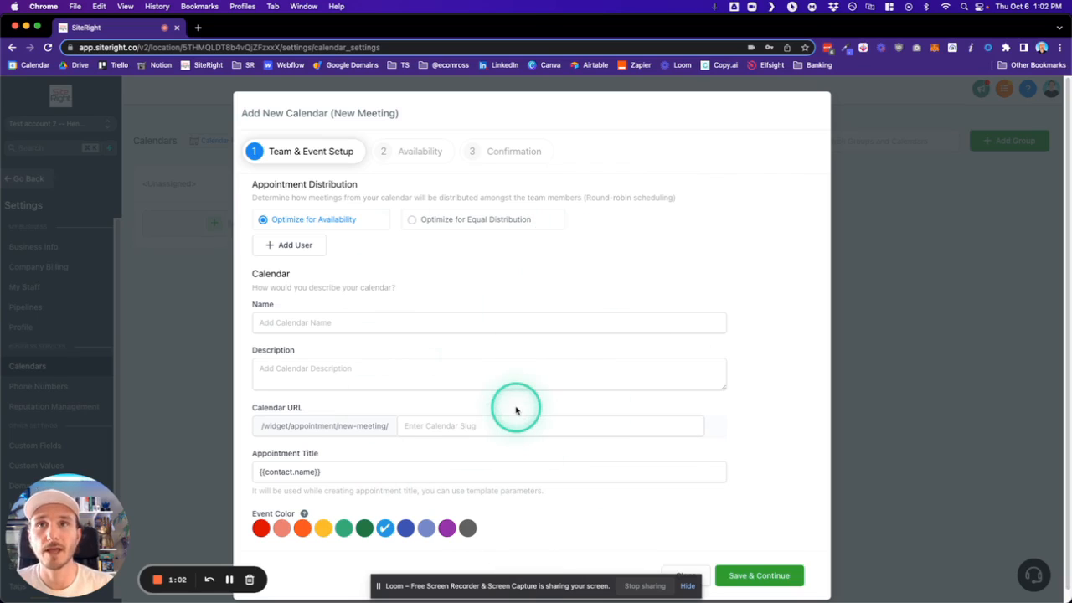
scroll(522, 359, "down", 1)
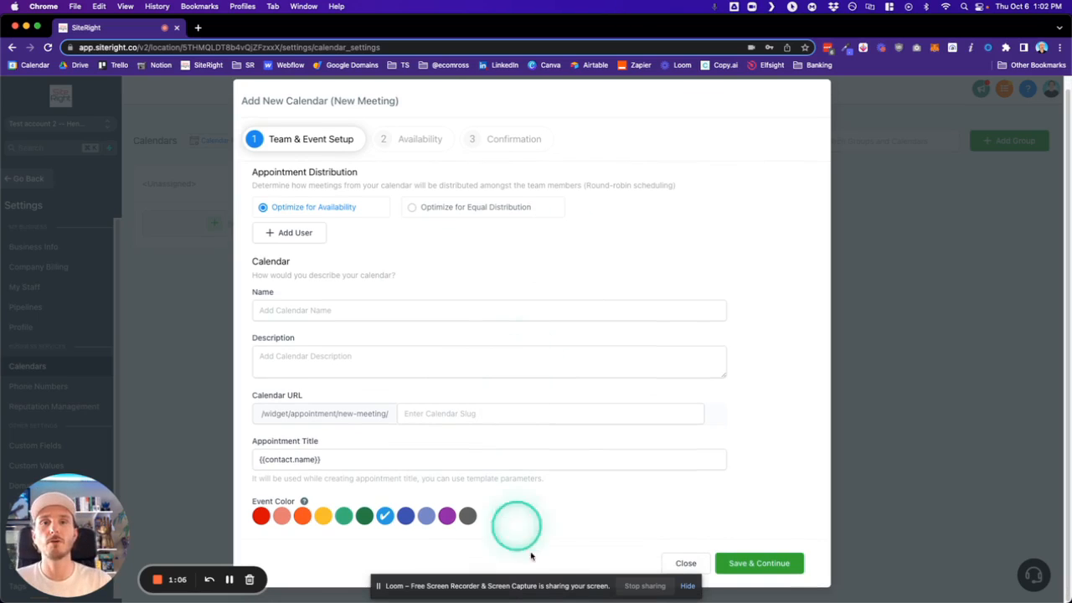
left_click_drag(533, 586, 538, 602)
left_click(441, 552)
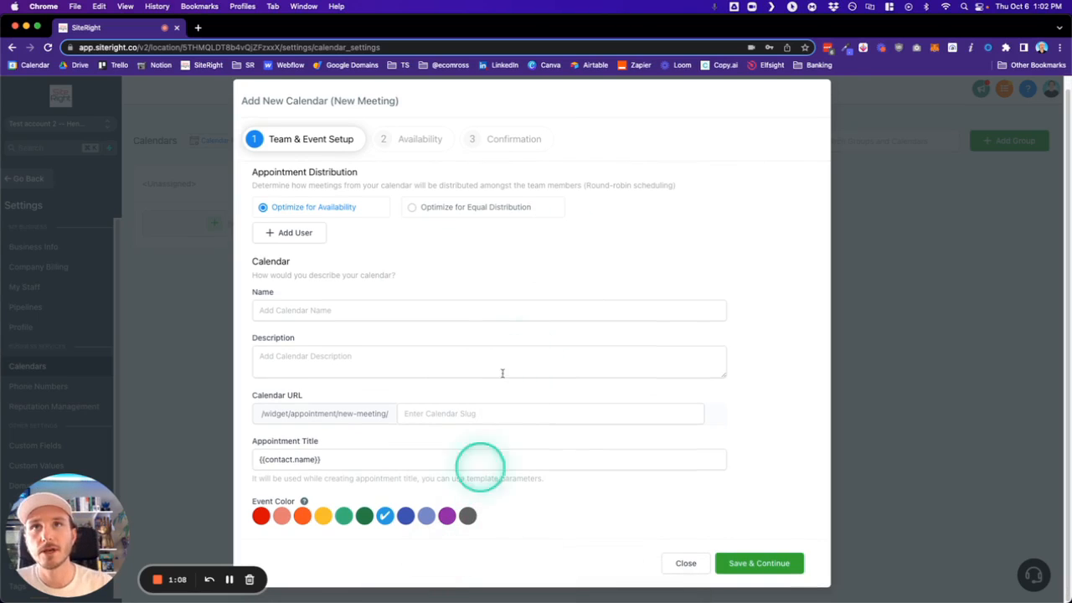
scroll(603, 262, "up", 1)
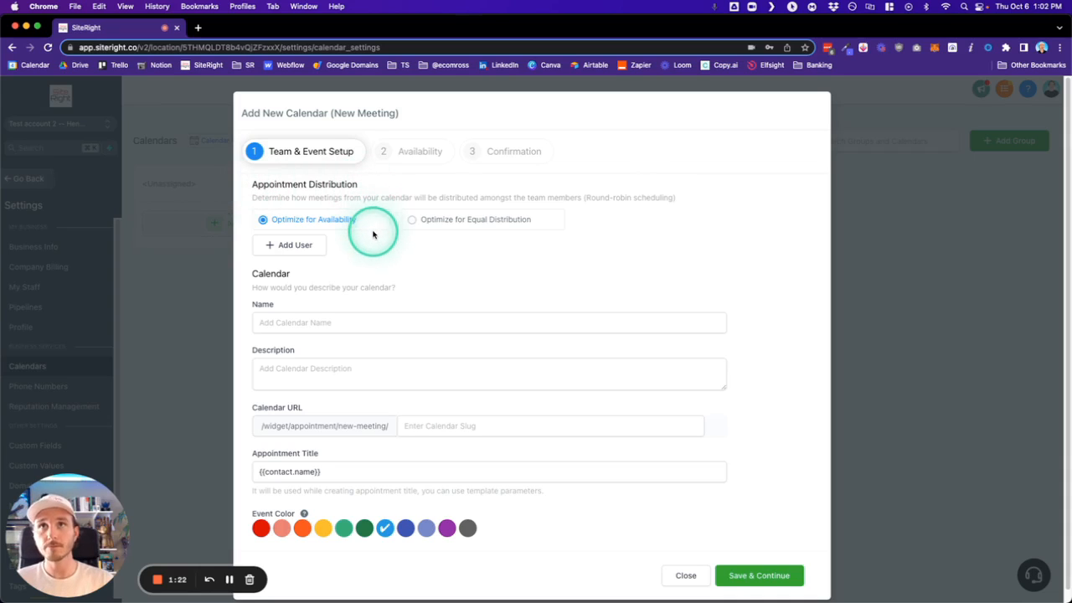
Step: Add a user to the calendar's appointment distribution, choosing the second team member in the list
left_click(302, 244)
left_click(308, 246)
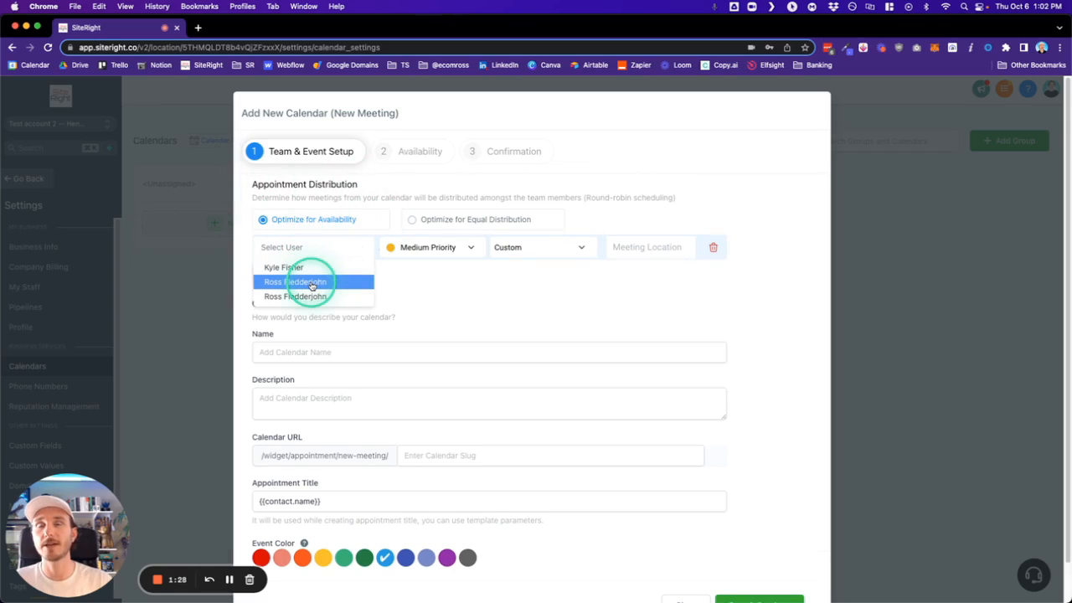
left_click(312, 284)
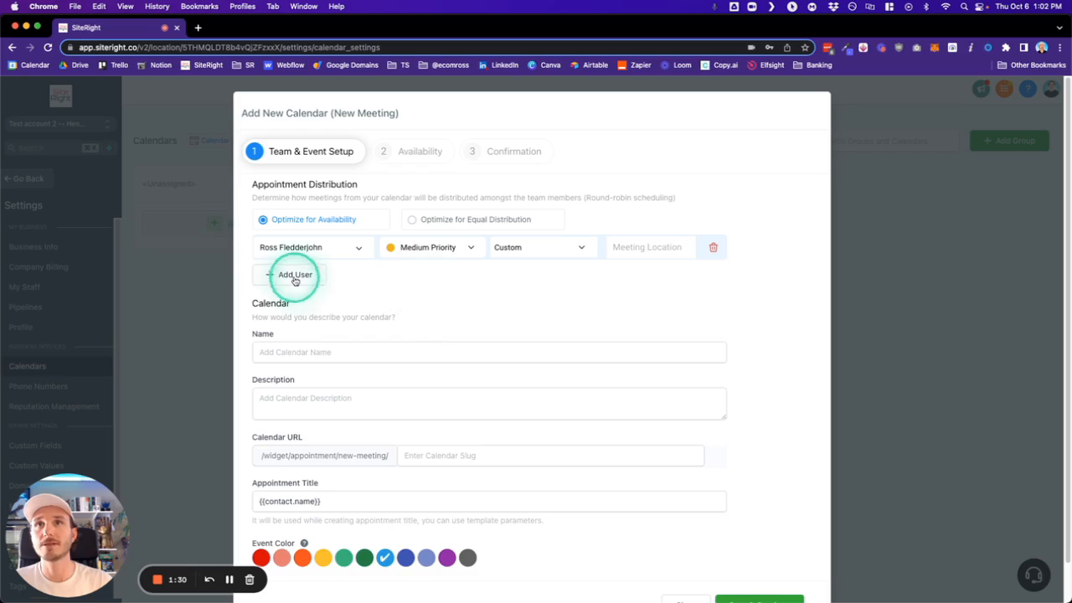
Step: Add a second user to the appointment distribution, choosing the first team member in the list
left_click(295, 279)
left_click(309, 276)
left_click(295, 295)
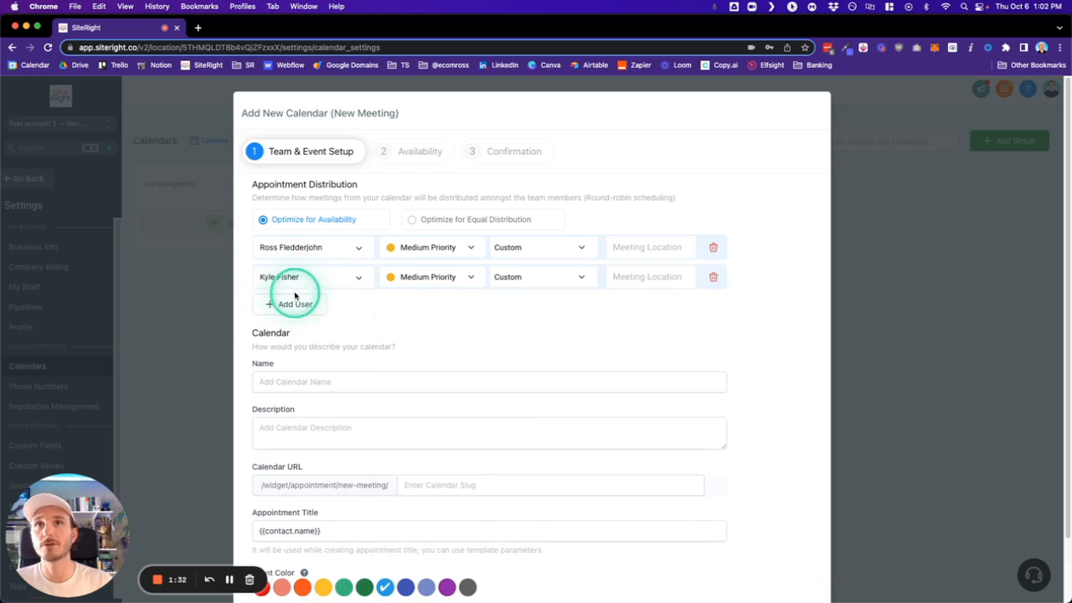
left_click(422, 308)
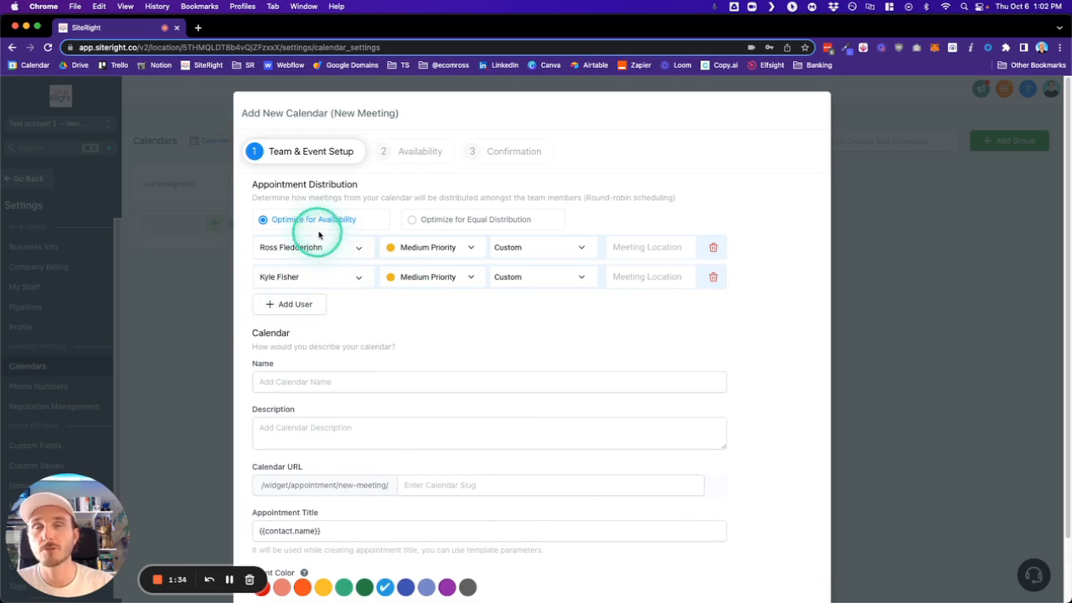
Step: Switch the distribution to Optimize for Equal Distribution and back to Optimize for Availability, and remove the second user
left_click(413, 221)
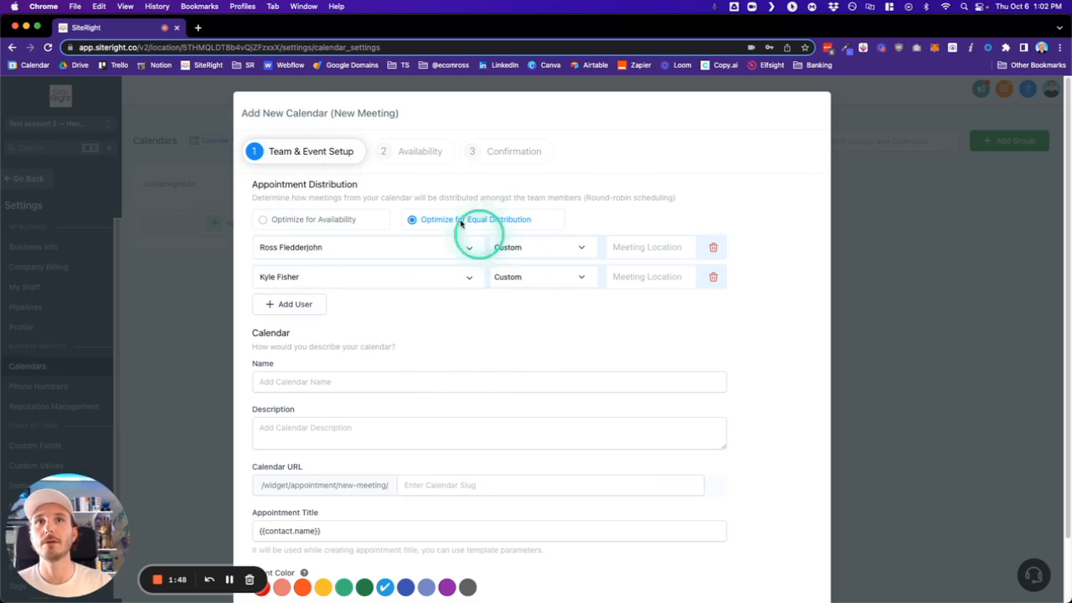
left_click(333, 222)
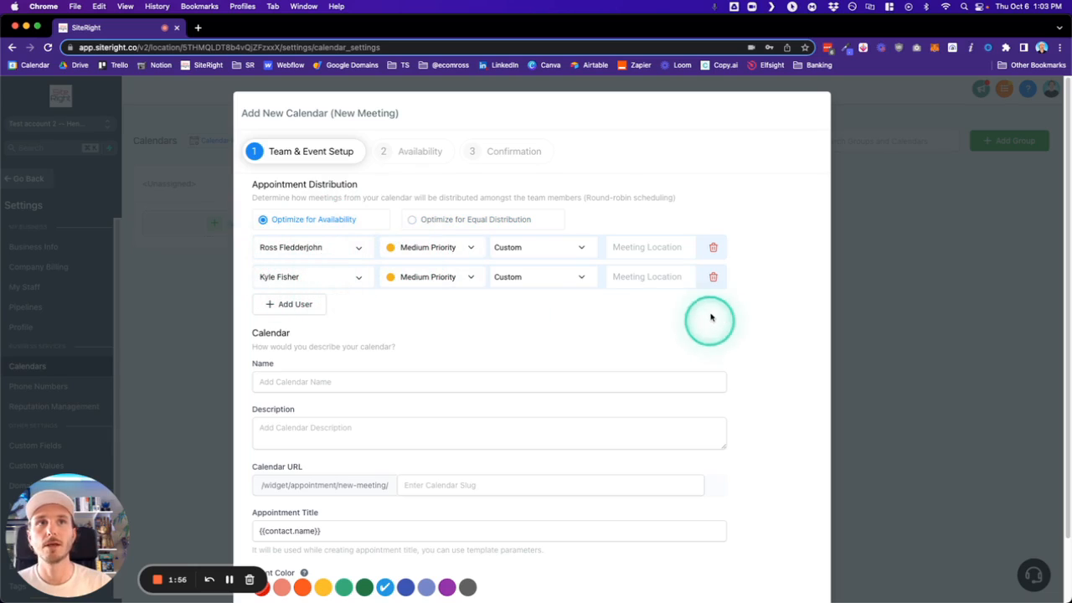
left_click(713, 277)
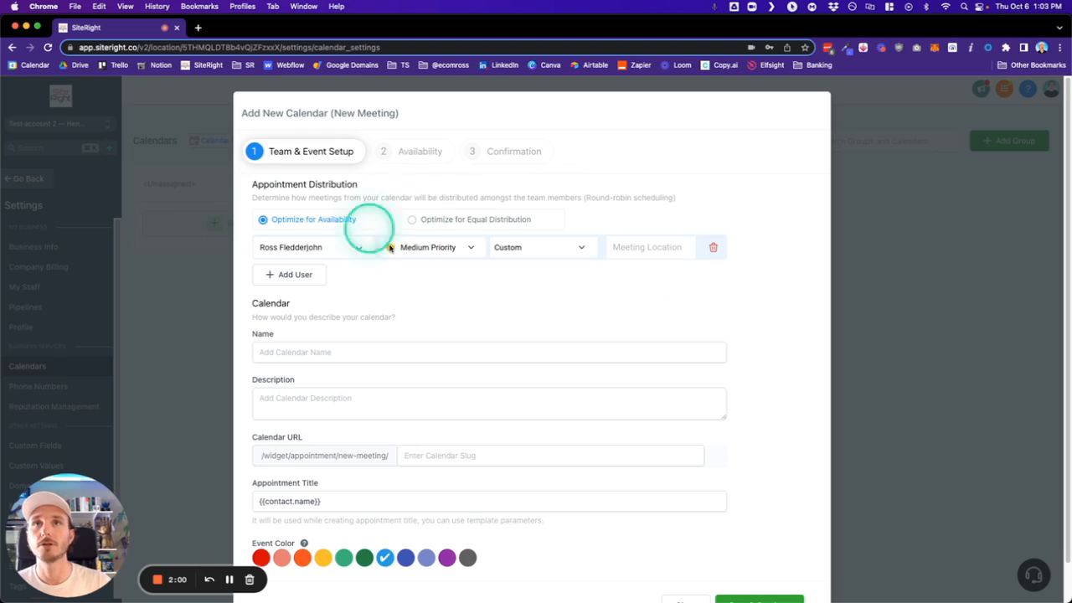
Step: Set the remaining user's priority to High Priority, leaving the custom meeting location blank
left_click(454, 260)
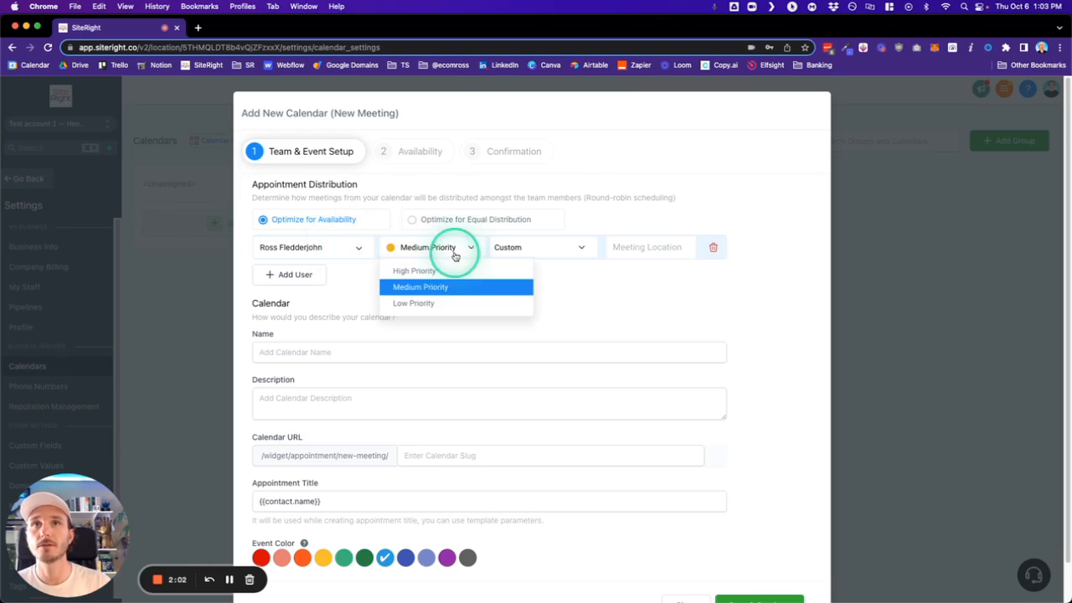
left_click(438, 270)
left_click(643, 247)
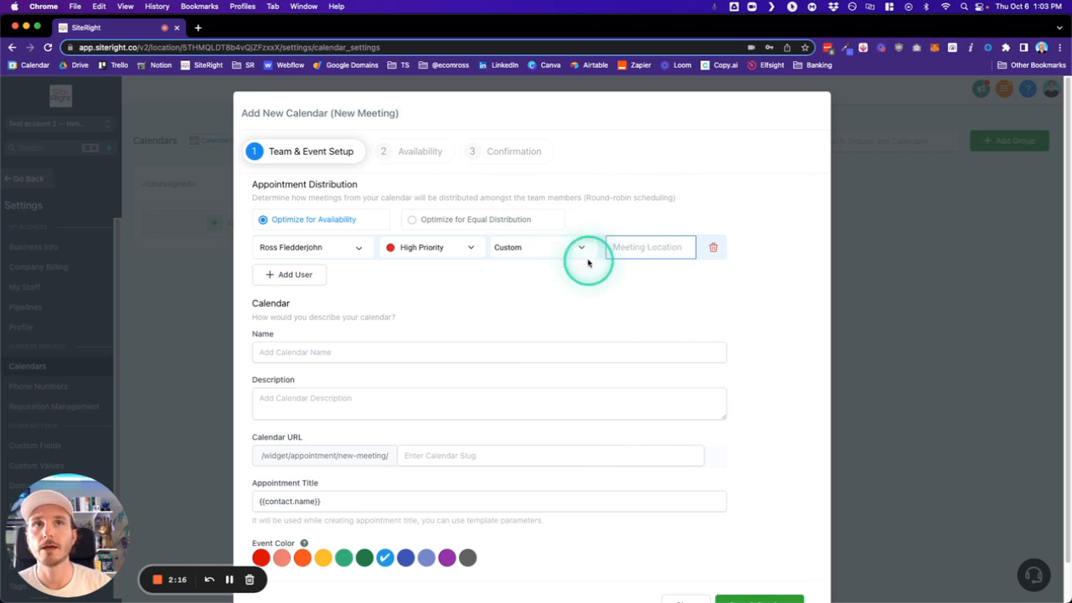
Step: Enter New Meeting as both the calendar's name and its description
scroll(456, 292, "down", 1)
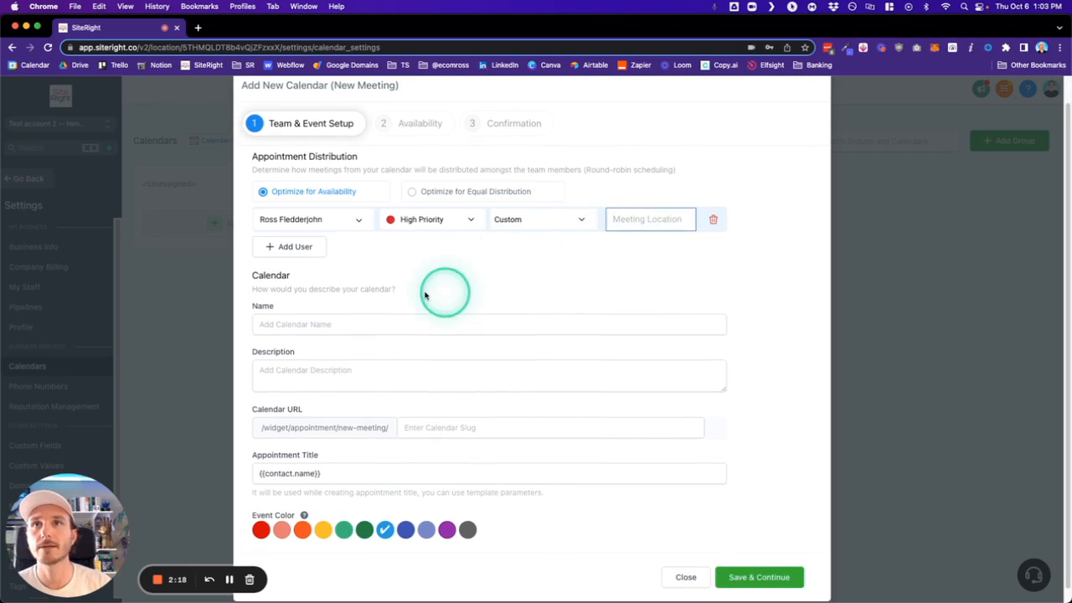
scroll(376, 284, "down", 1)
left_click(301, 313)
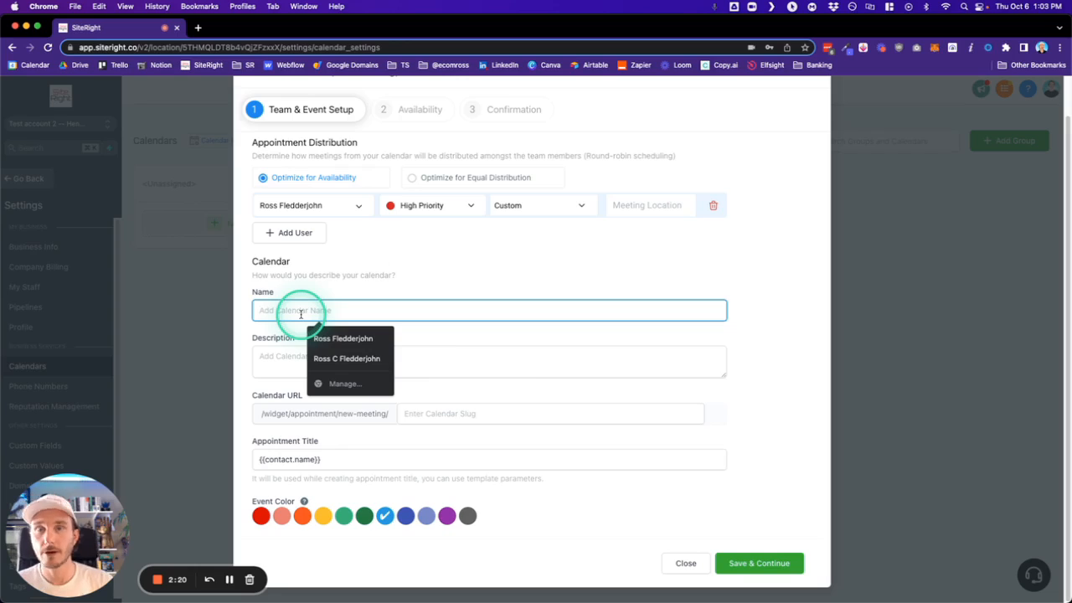
type("New Me")
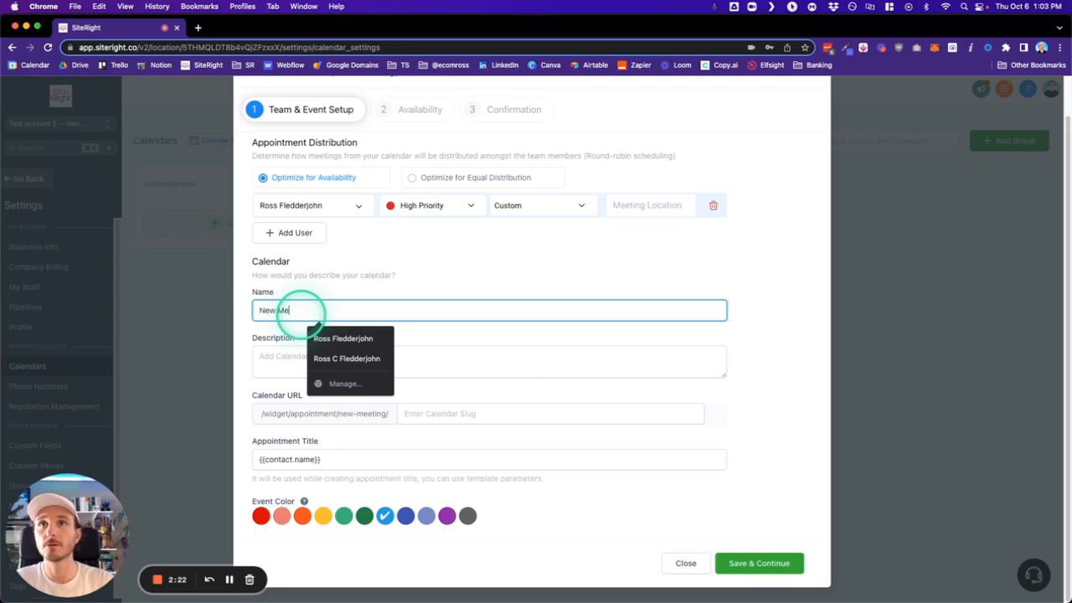
type("etin")
key("Tab")
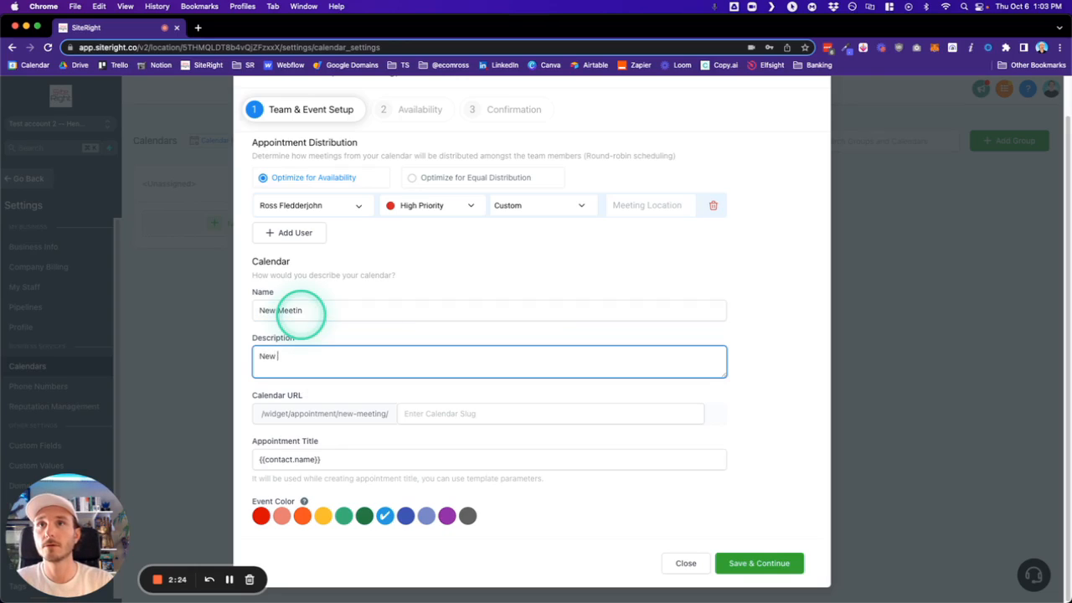
left_click(303, 311)
type("g")
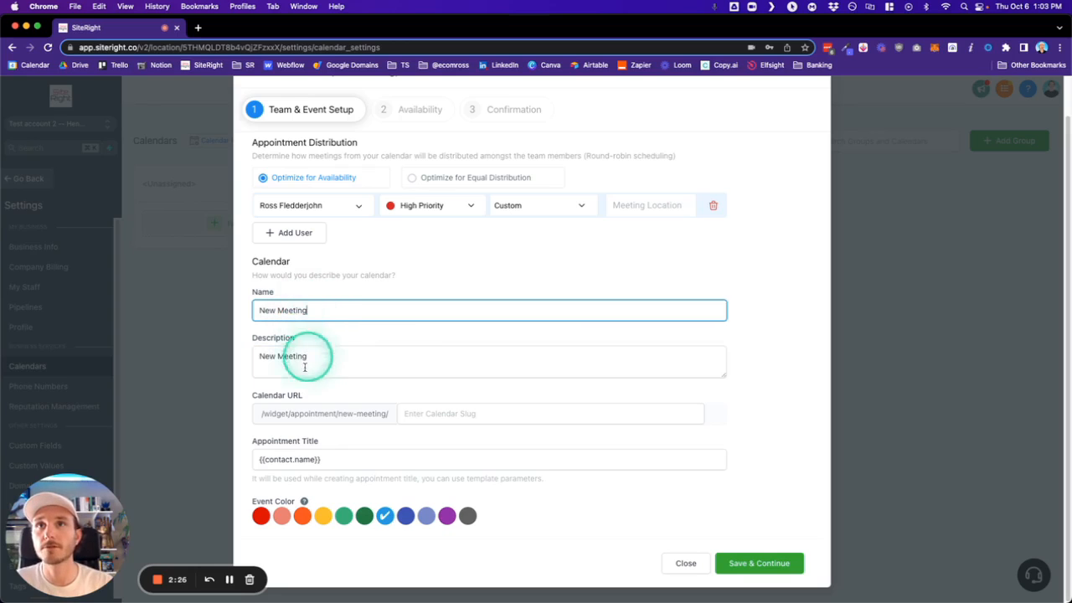
Step: Set the calendar URL slug to 30min
left_click(438, 416)
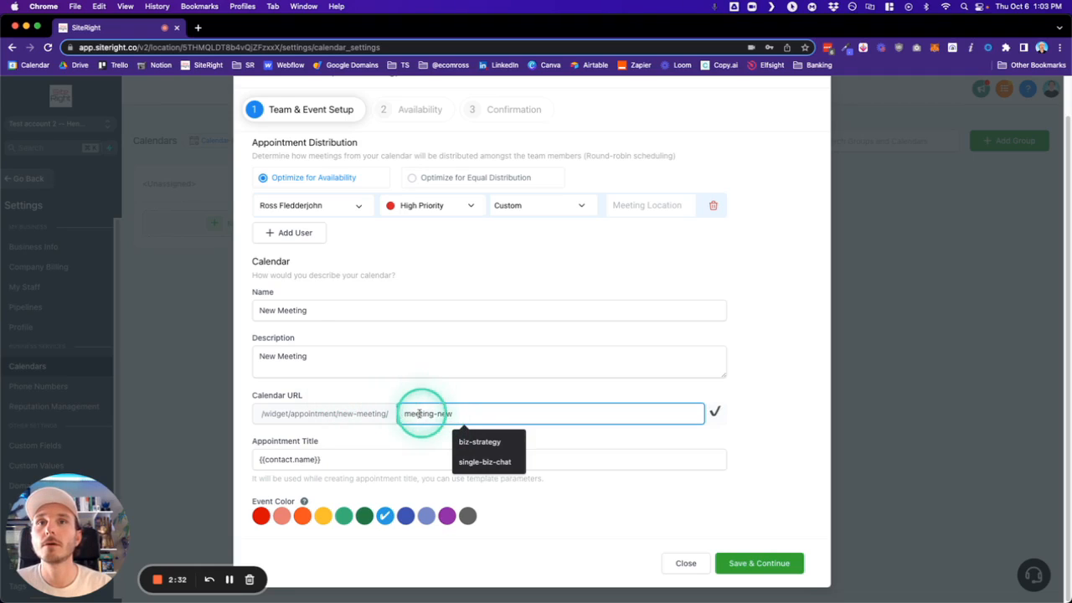
triple_click(408, 413)
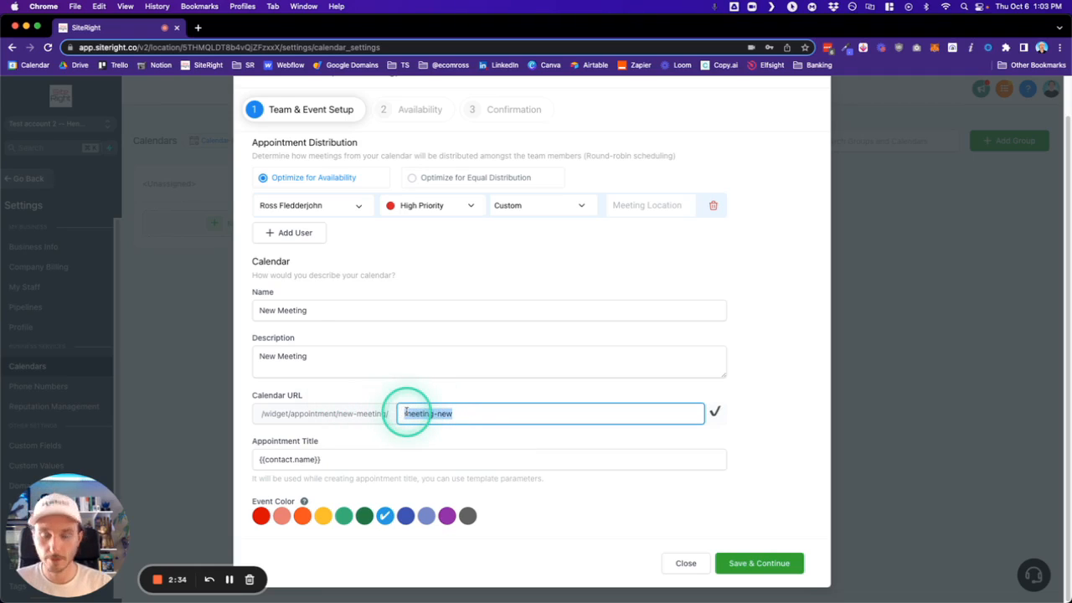
type("30min")
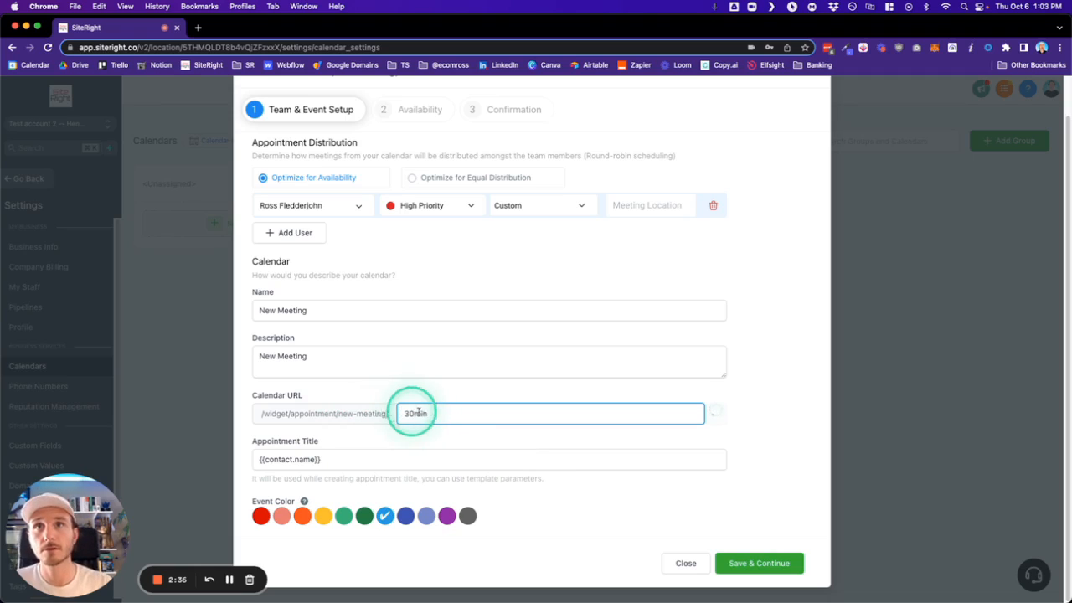
Step: Change both the calendar's name and its description to 30 min Meeting
left_click(277, 310)
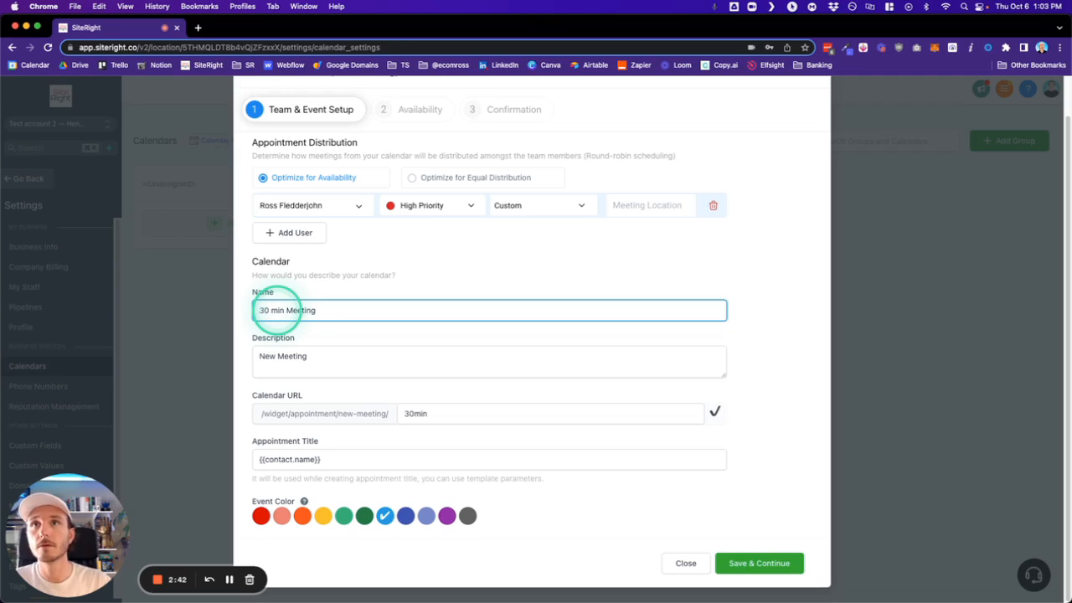
double_click(267, 356)
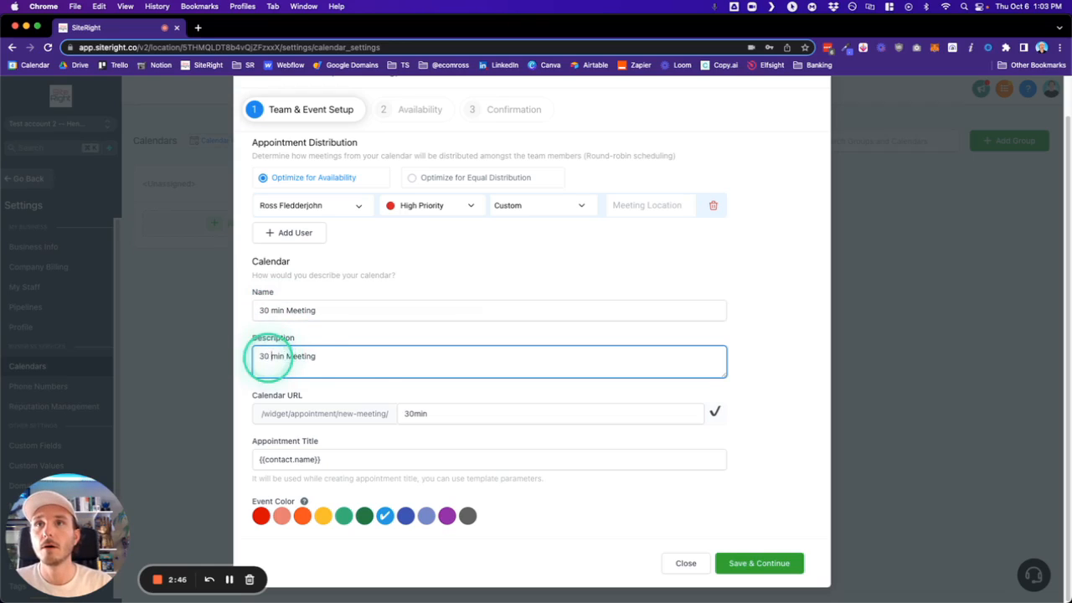
left_click(393, 342)
scroll(394, 344, "up", 1)
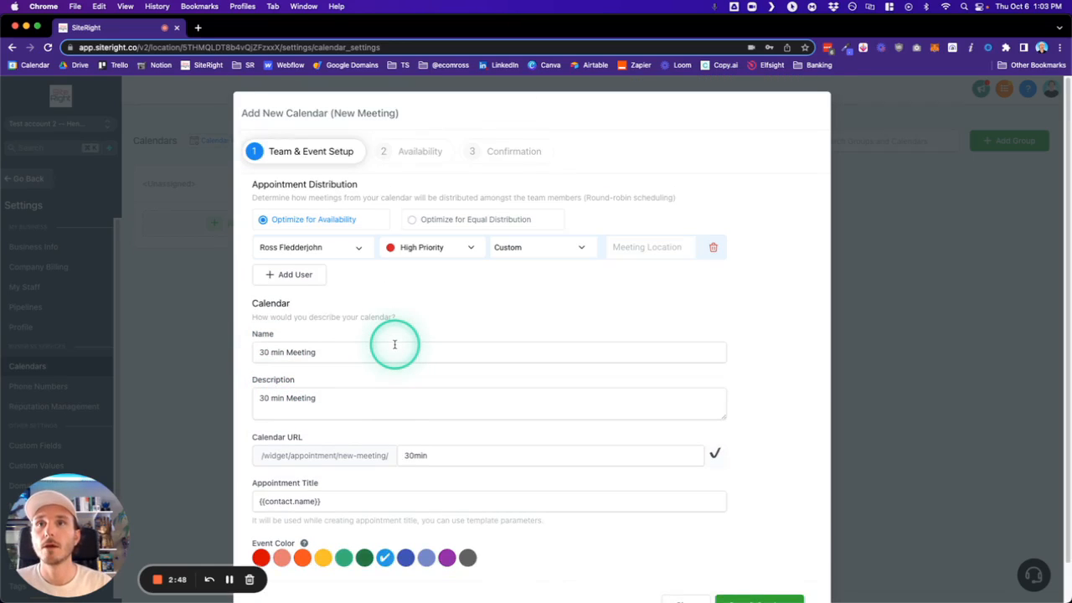
Step: Set the appointment title to "30 min meeting with {{contact.name}} &" followed by the team member's first name
scroll(394, 343, "down", 1)
left_click(339, 463)
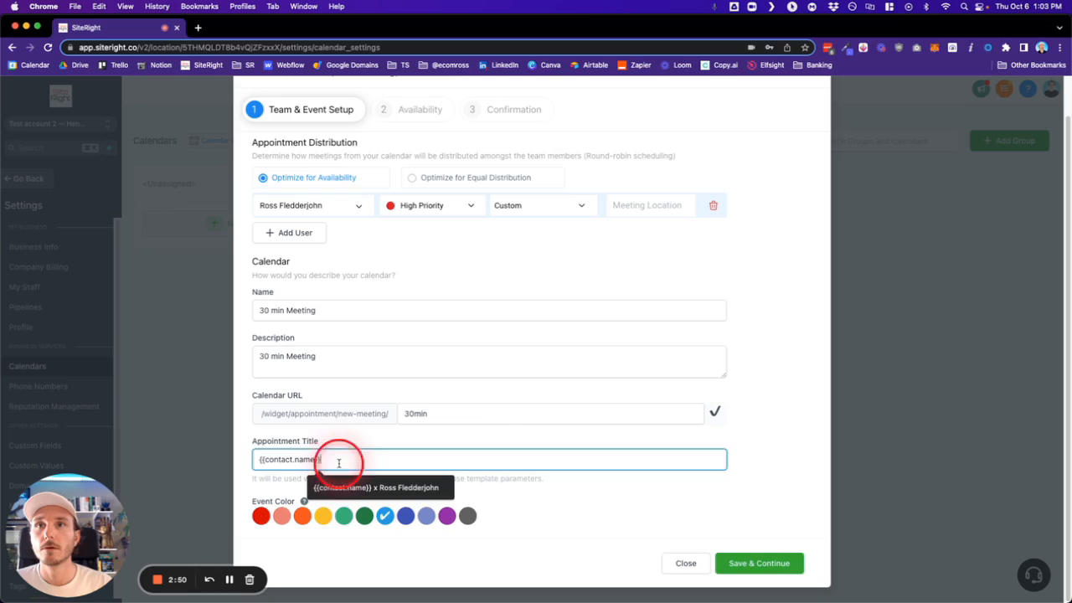
left_click(254, 460)
type("30 min meeting with")
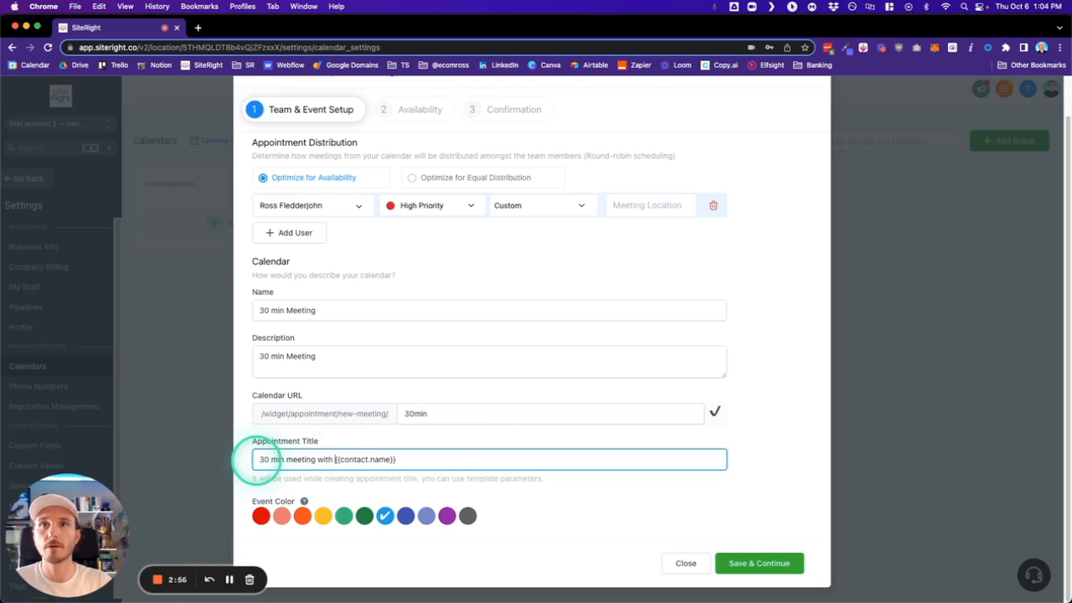
left_click(432, 459)
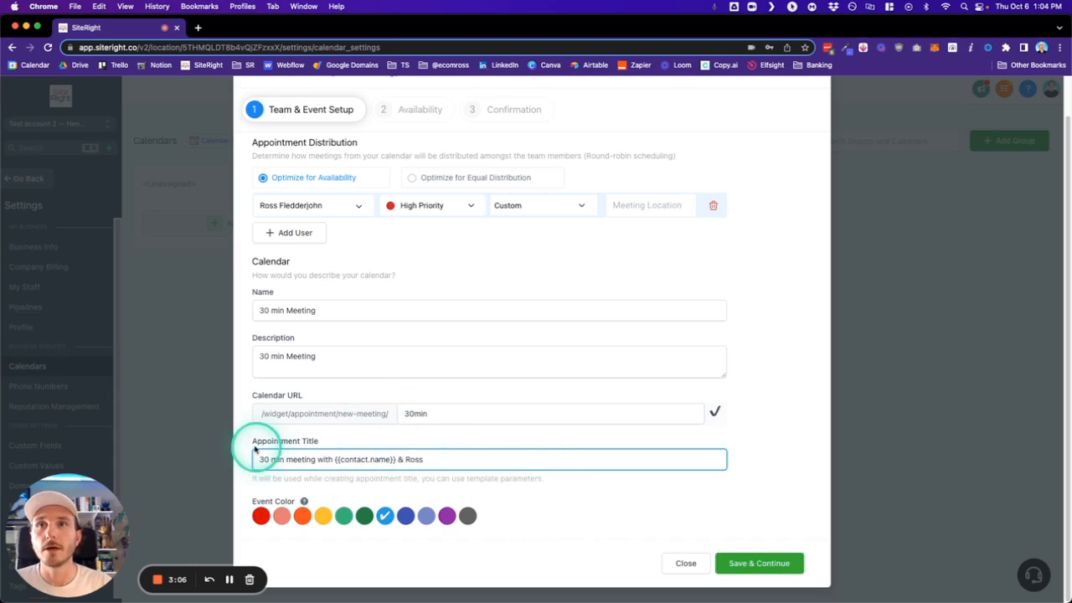
left_click_drag(251, 440, 342, 441)
left_click(341, 441)
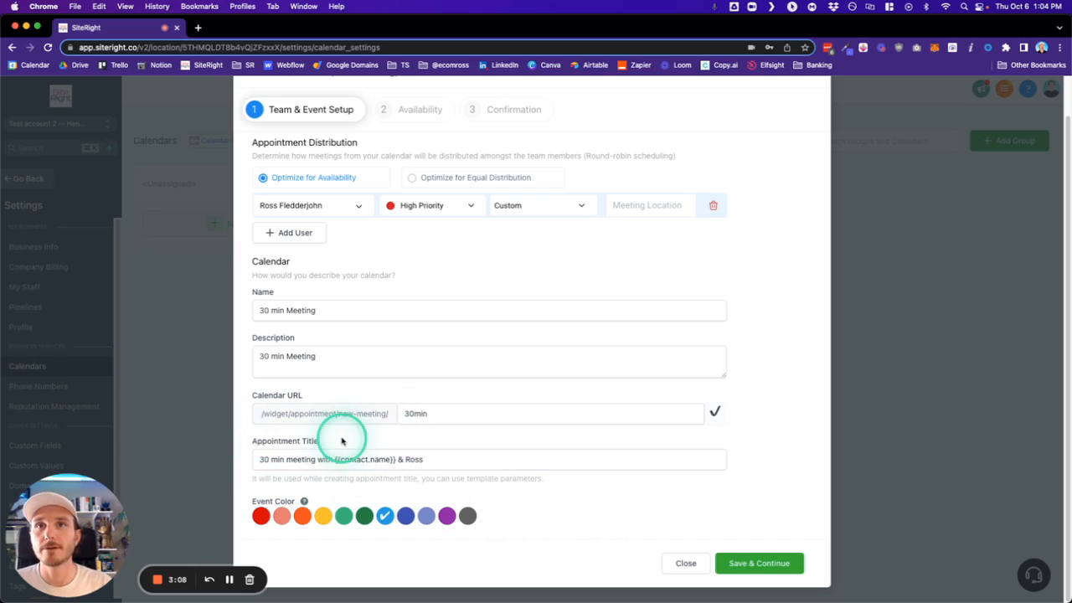
Step: Save the team and event setup and continue to the availability settings
scroll(342, 441, "up", 1)
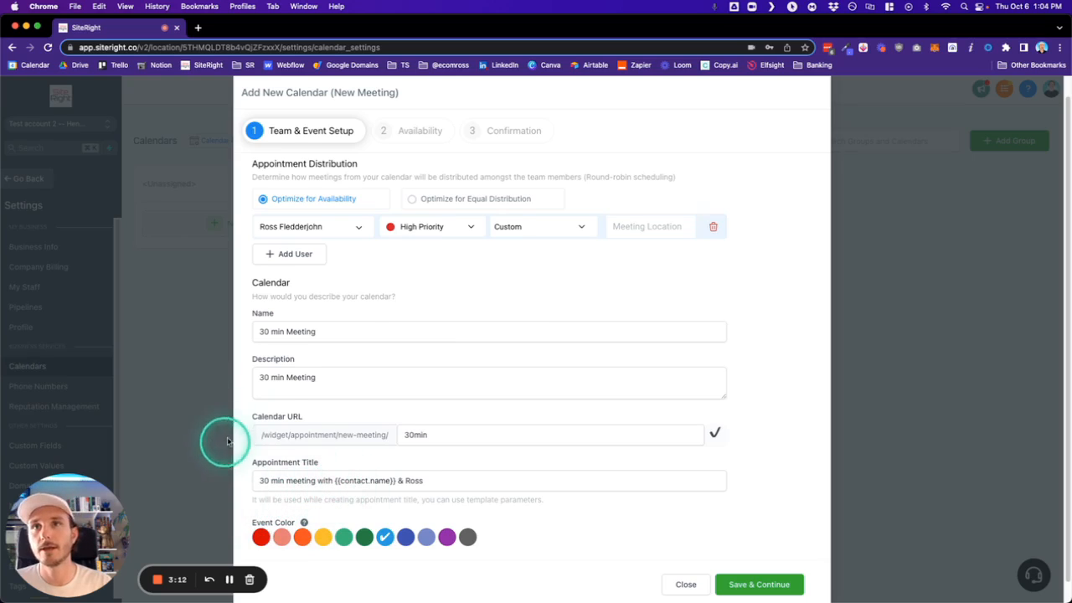
scroll(618, 450, "down", 1)
left_click(759, 584)
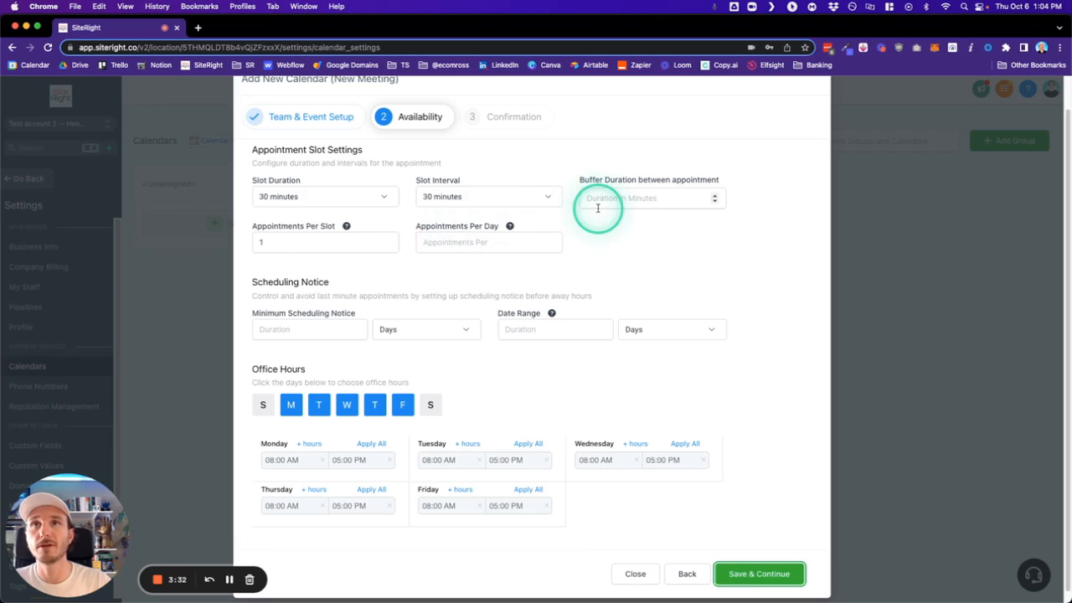
Step: Keep the 30-minute slot duration, with a 15-minute buffer between appointments and a maximum of 4 appointments per day
left_click(297, 198)
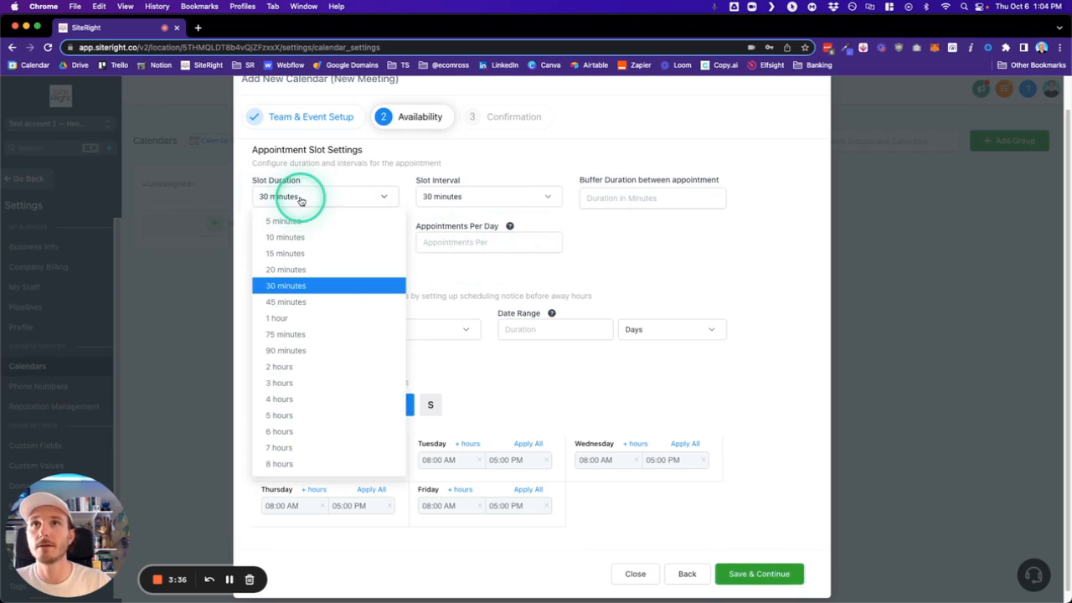
left_click(325, 198)
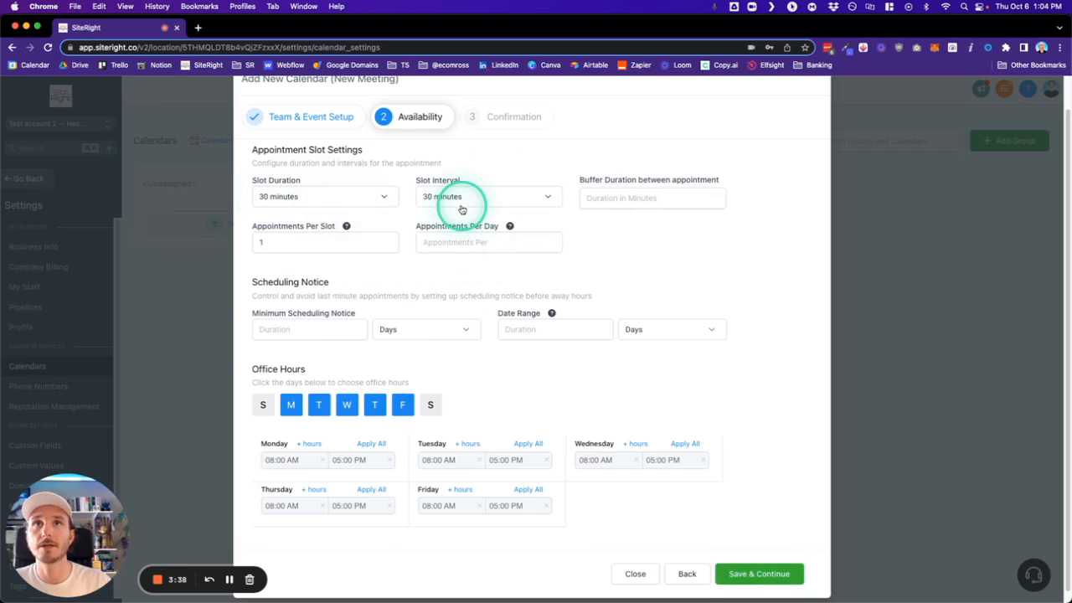
left_click(638, 200)
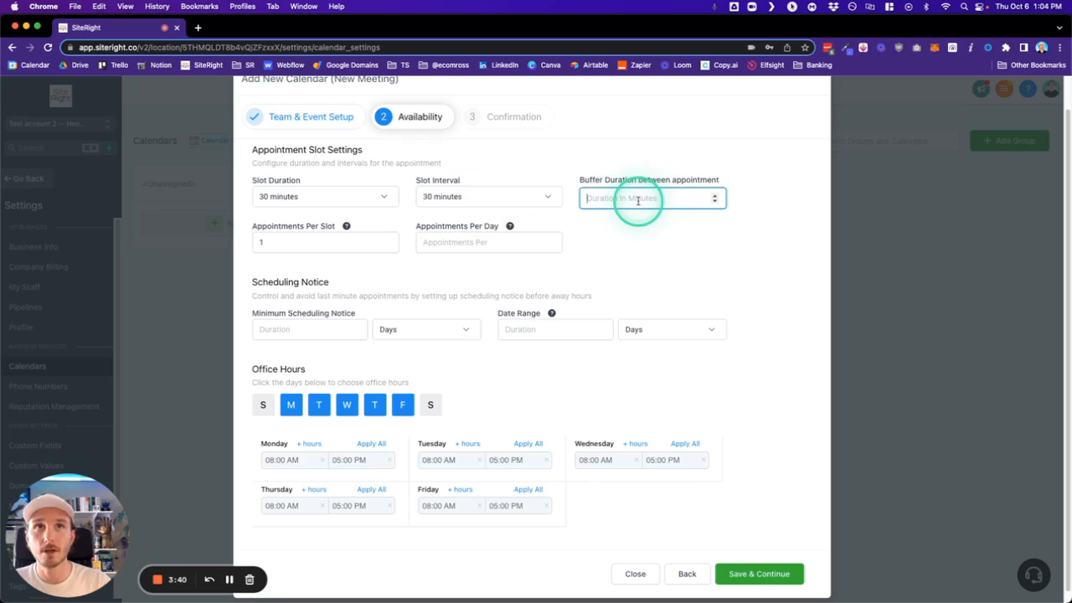
left_click(617, 246)
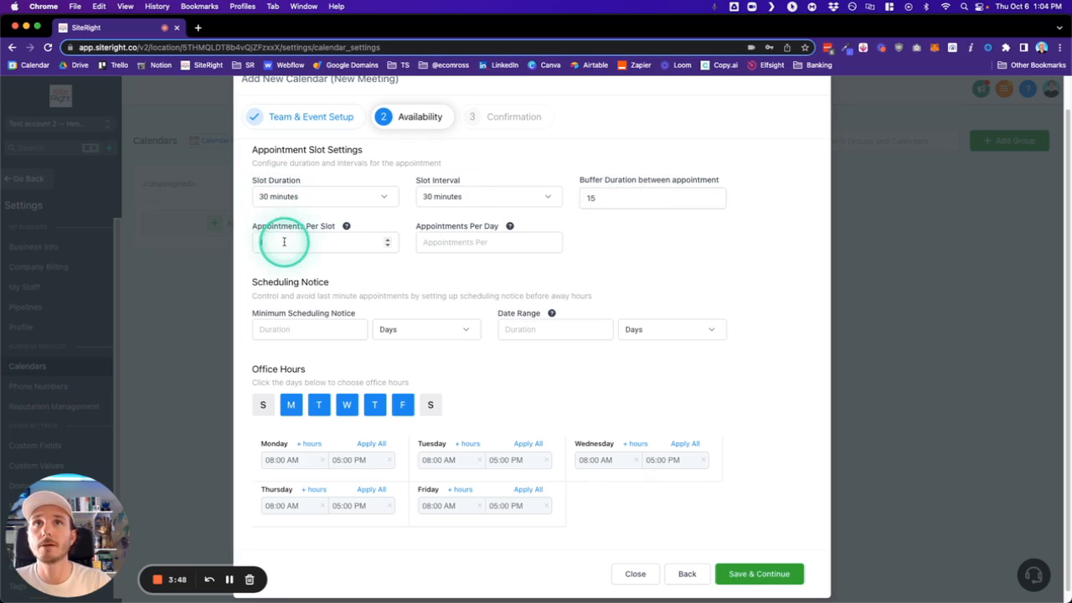
left_click(444, 244)
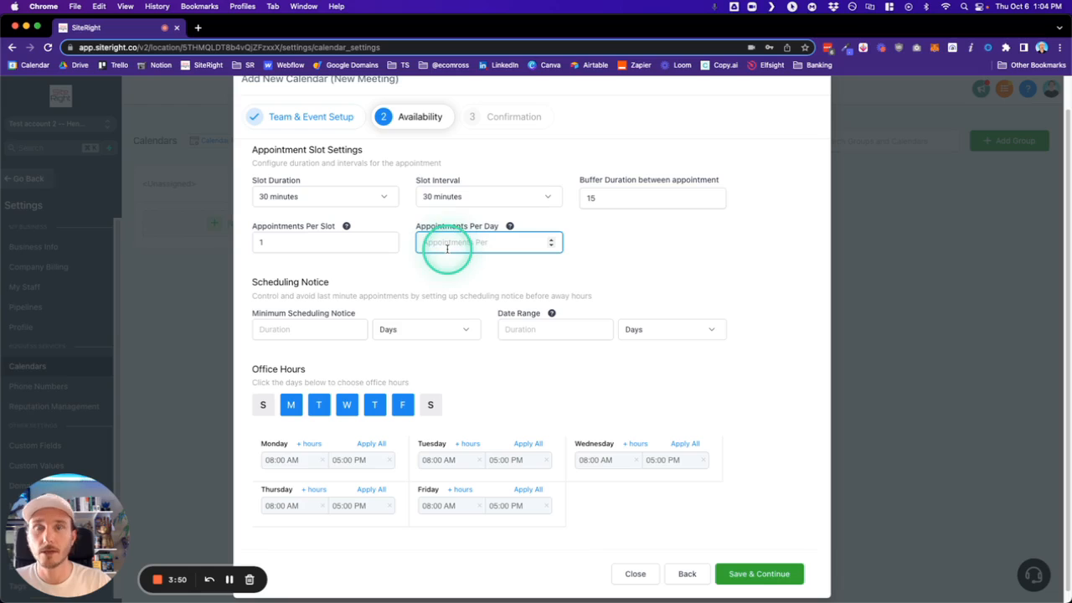
type("4")
left_click(612, 246)
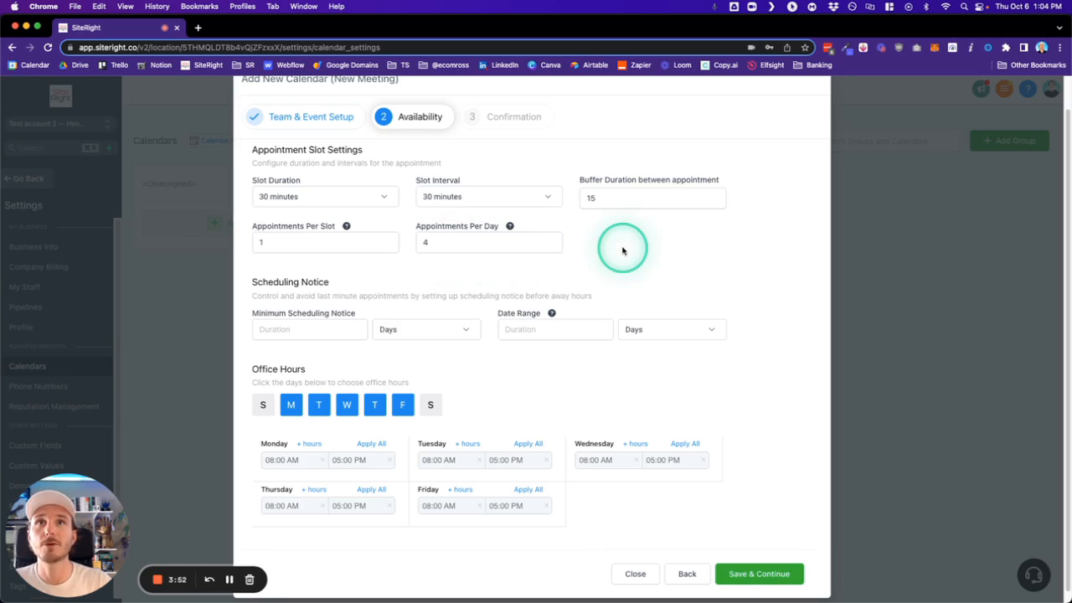
Step: Set the minimum scheduling notice to 1 day and the booking date range to 14 days
left_click(288, 329)
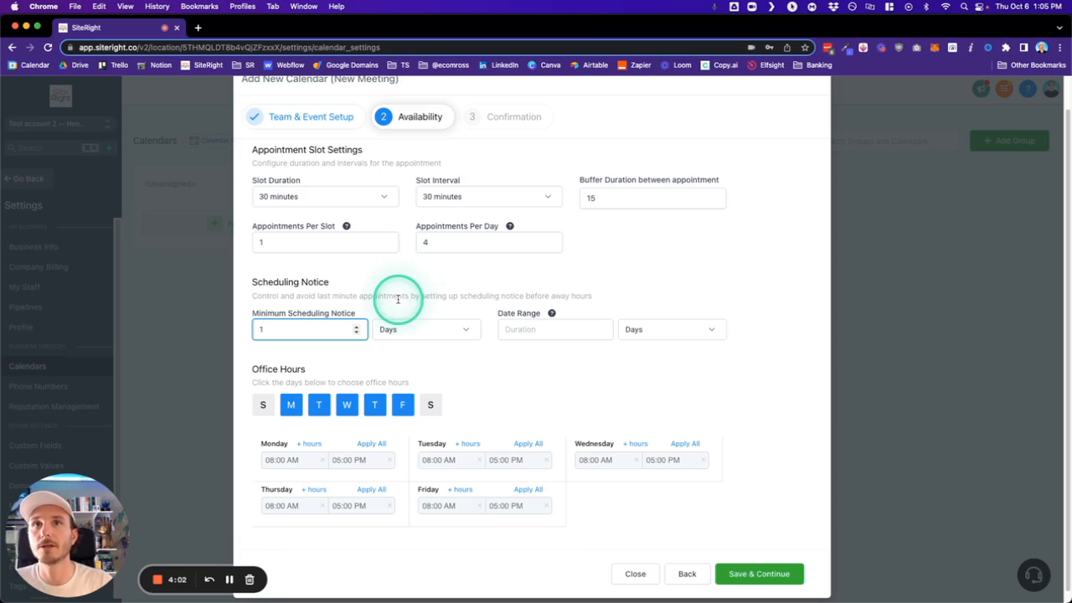
left_click(391, 359)
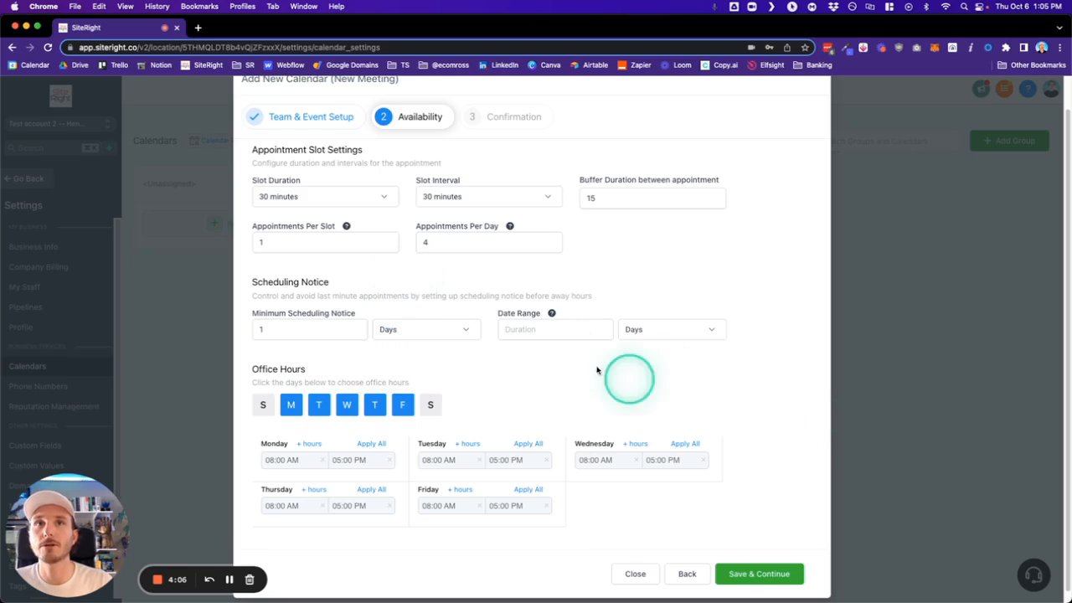
left_click(531, 330)
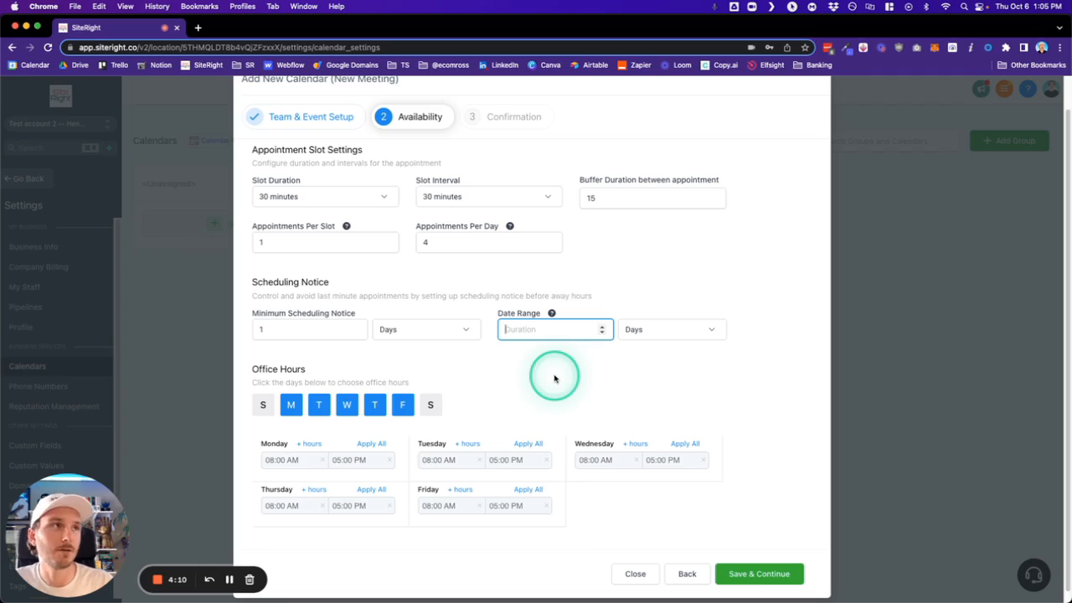
type("14")
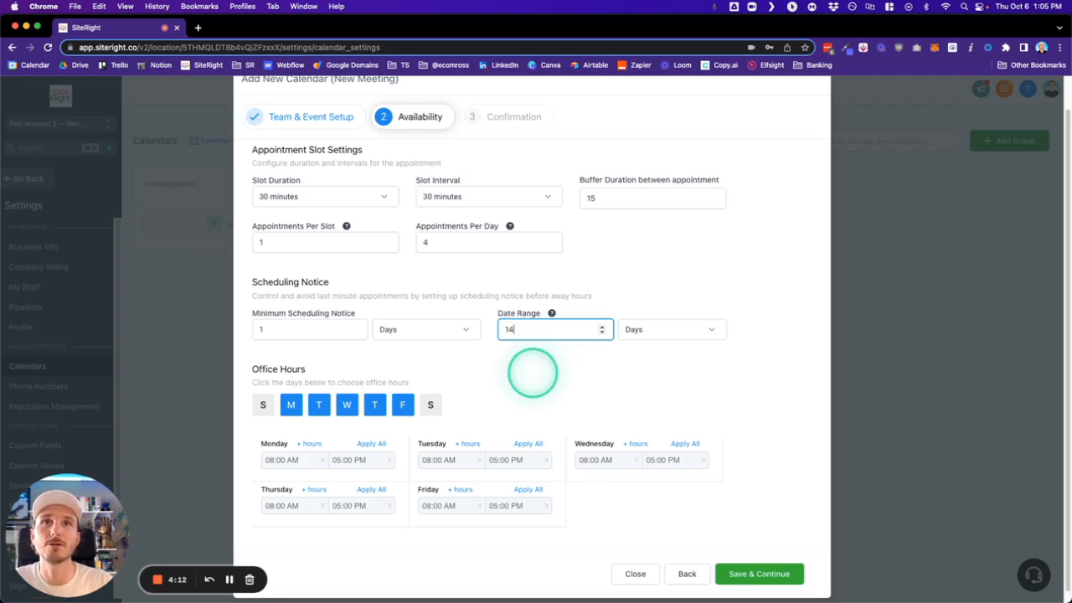
left_click(529, 376)
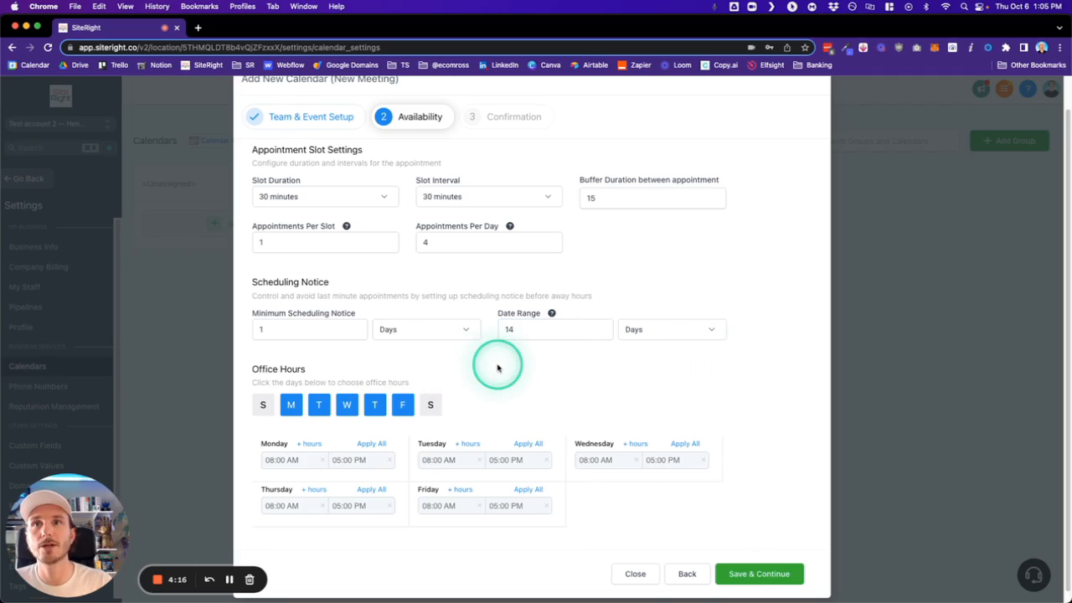
Step: Keep the Monday to Friday office hours of 08:00 AM to 05:00 PM and save the availability settings
scroll(495, 366, "down", 1)
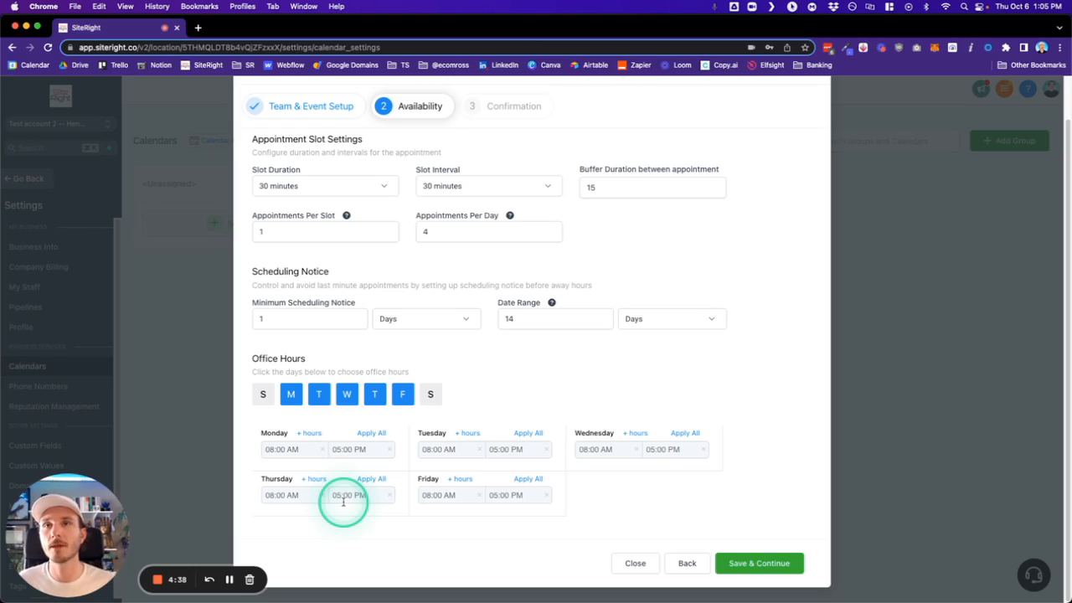
scroll(344, 503, "up", 2)
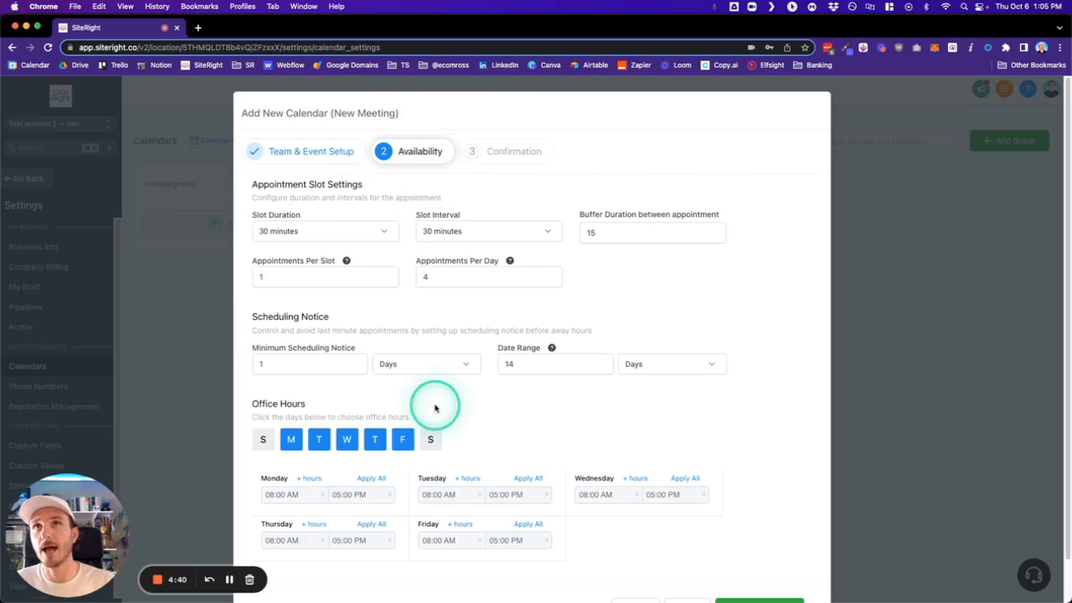
scroll(433, 404, "down", 2)
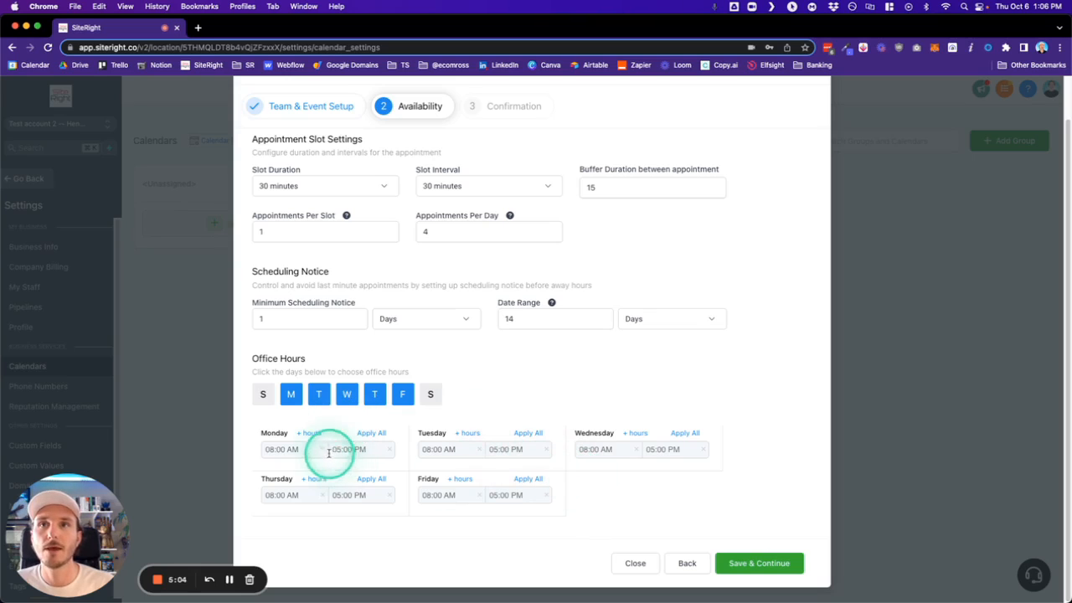
left_click(291, 394)
left_click(292, 398)
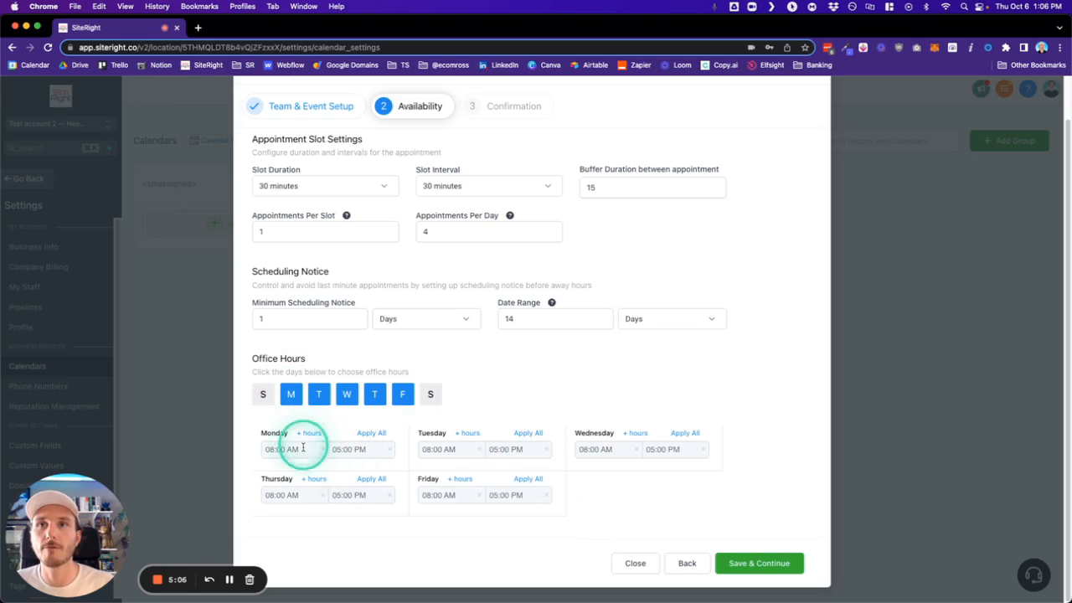
left_click(299, 447)
left_click(357, 450)
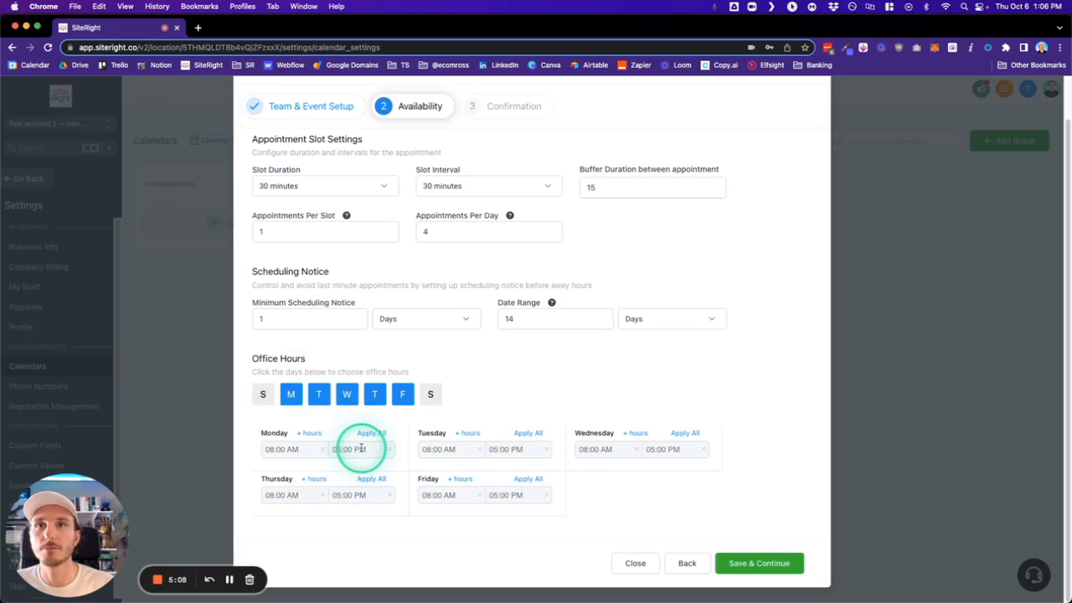
left_click(355, 449)
left_click(545, 411)
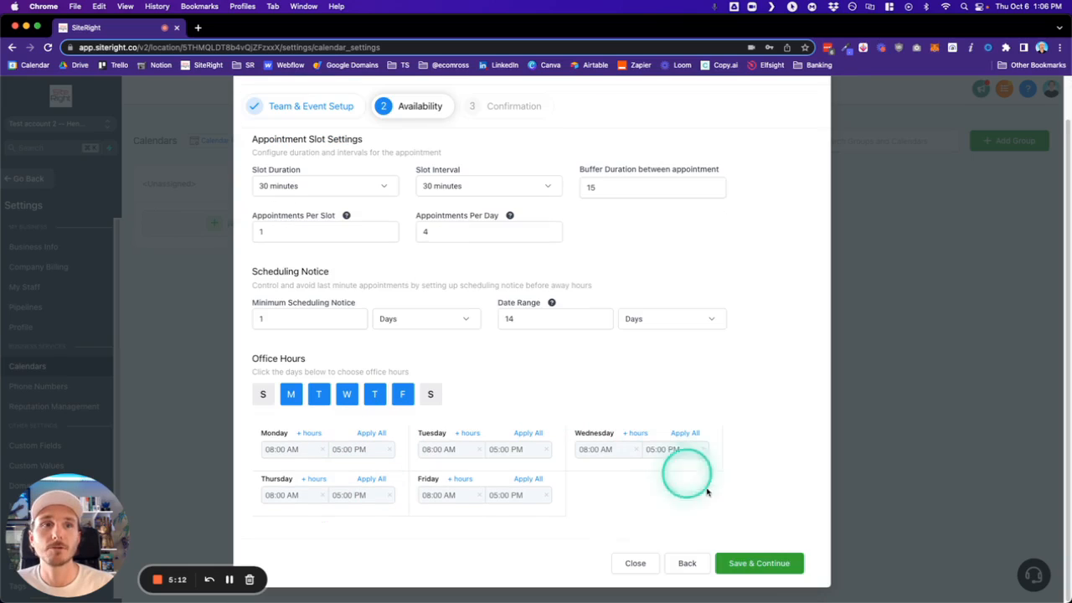
left_click(759, 563)
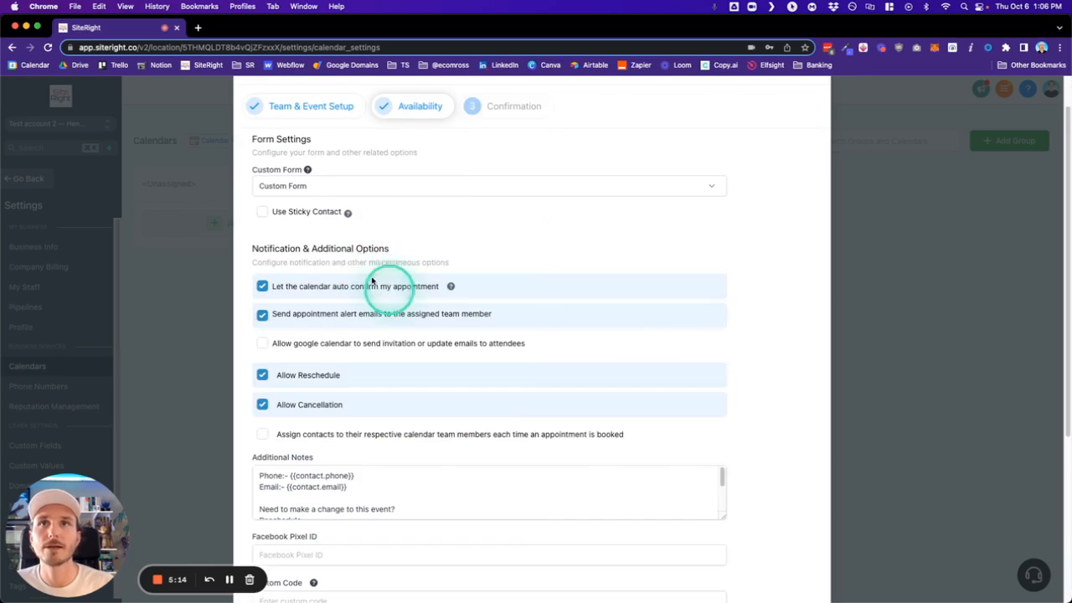
Step: Check which forms can be selected as the calendar's custom form
scroll(371, 278, "up", 1)
scroll(370, 277, "down", 1)
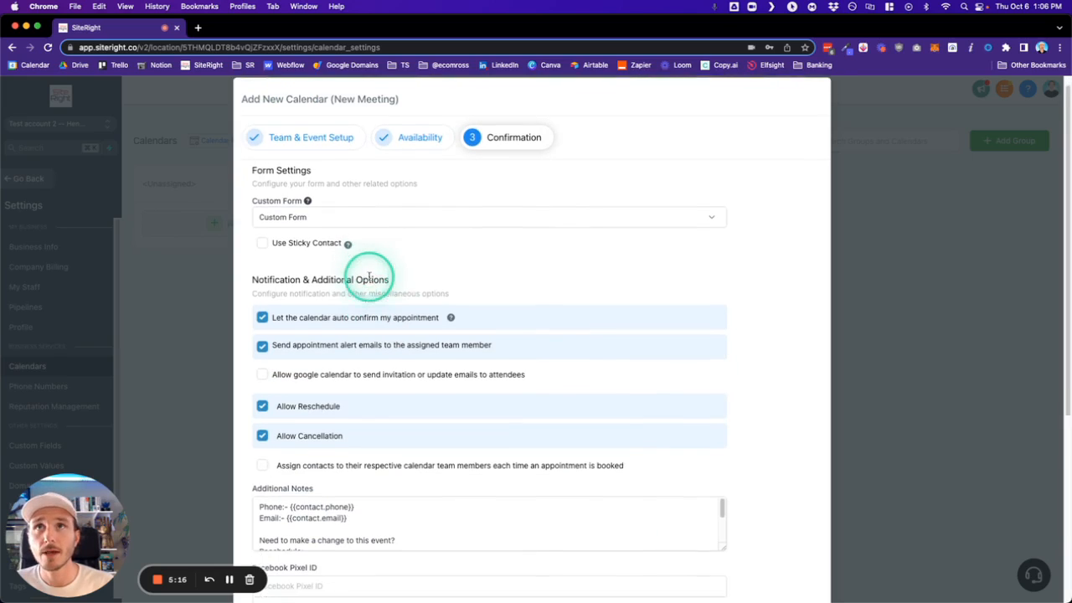
scroll(370, 277, "down", 1)
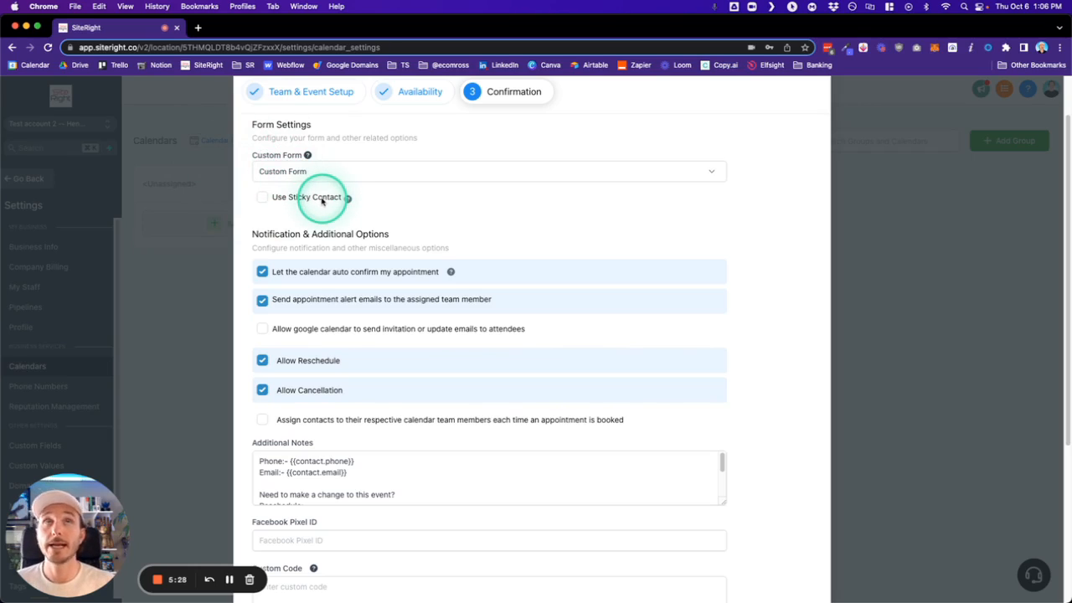
left_click(323, 177)
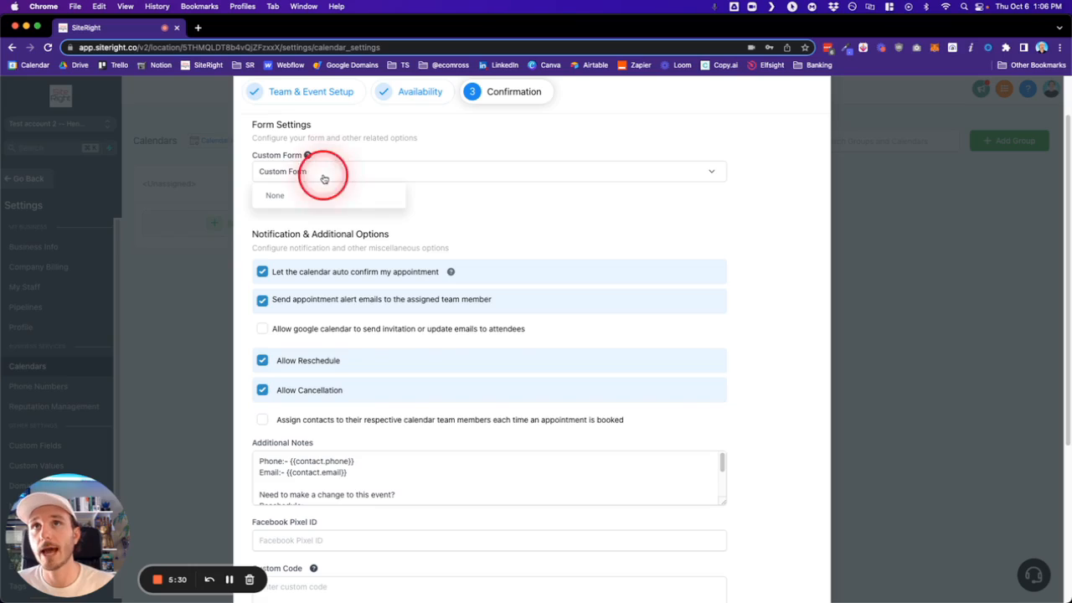
left_click(289, 171)
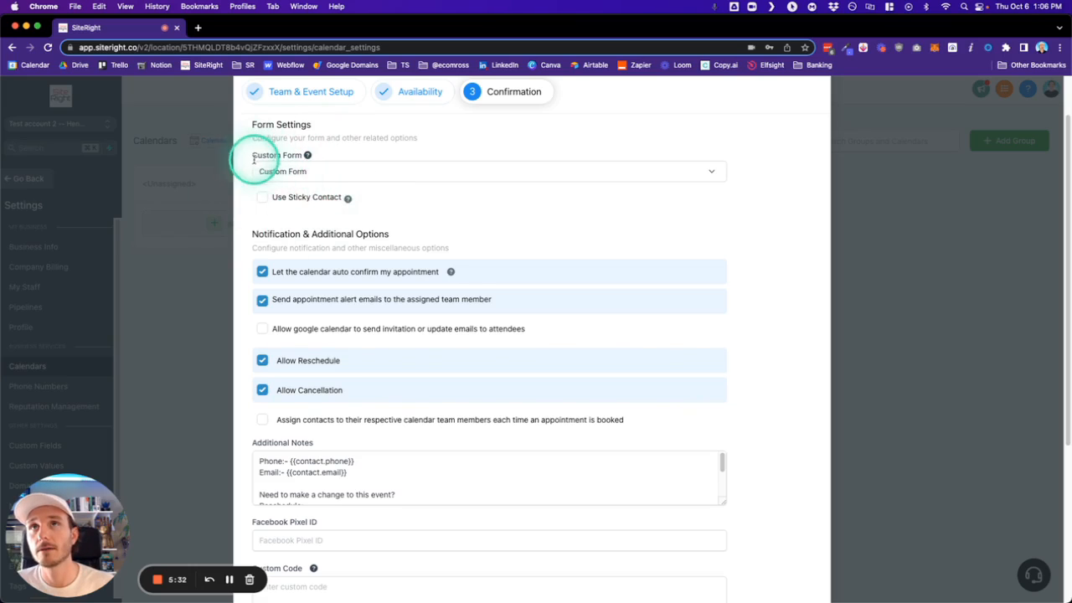
left_click(291, 173)
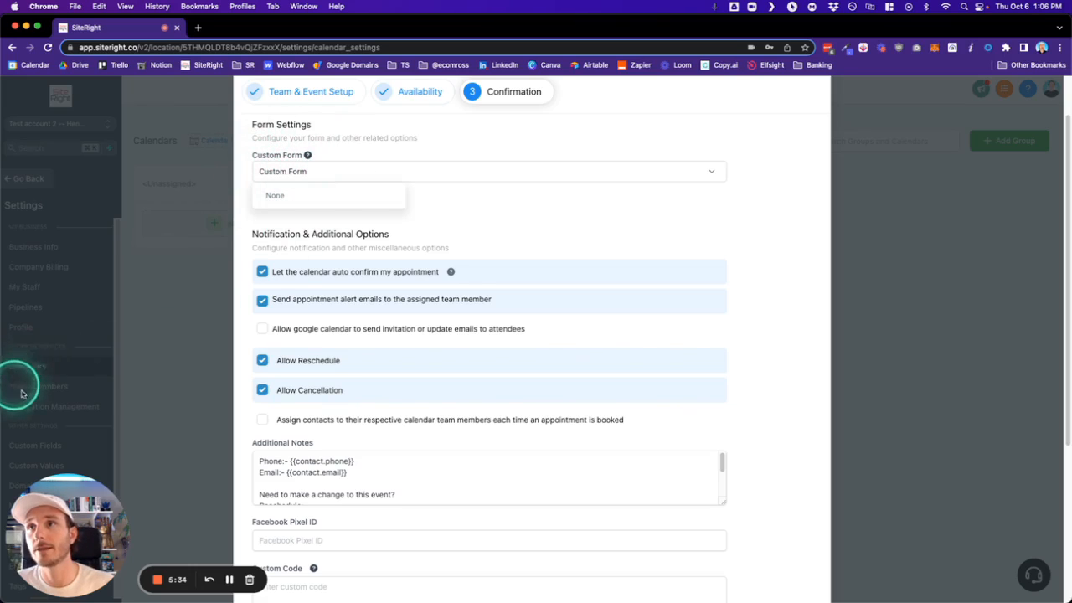
left_click(459, 211)
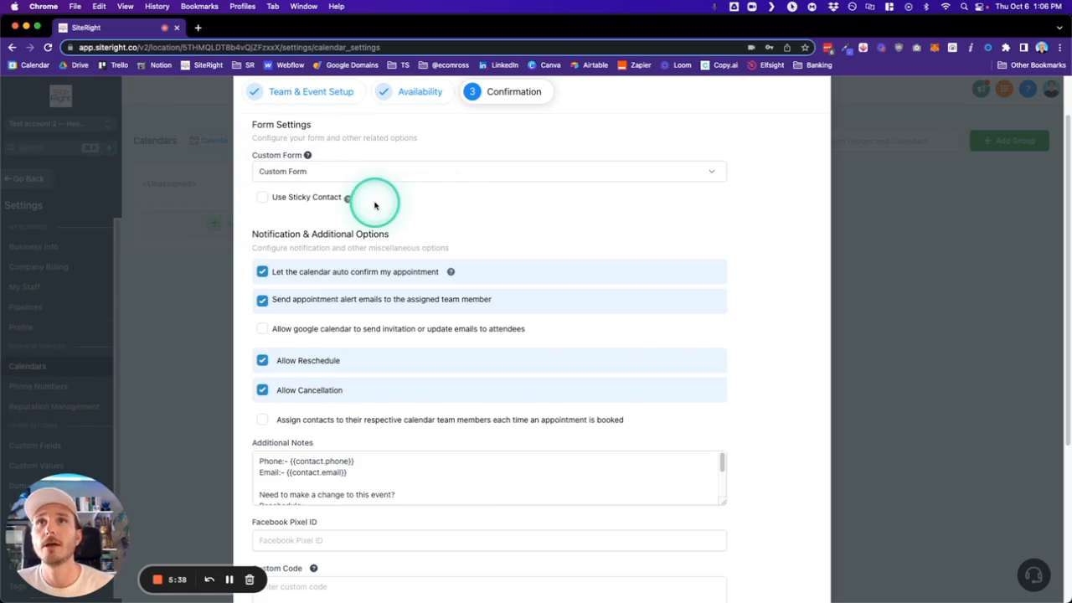
scroll(379, 205, "down", 1)
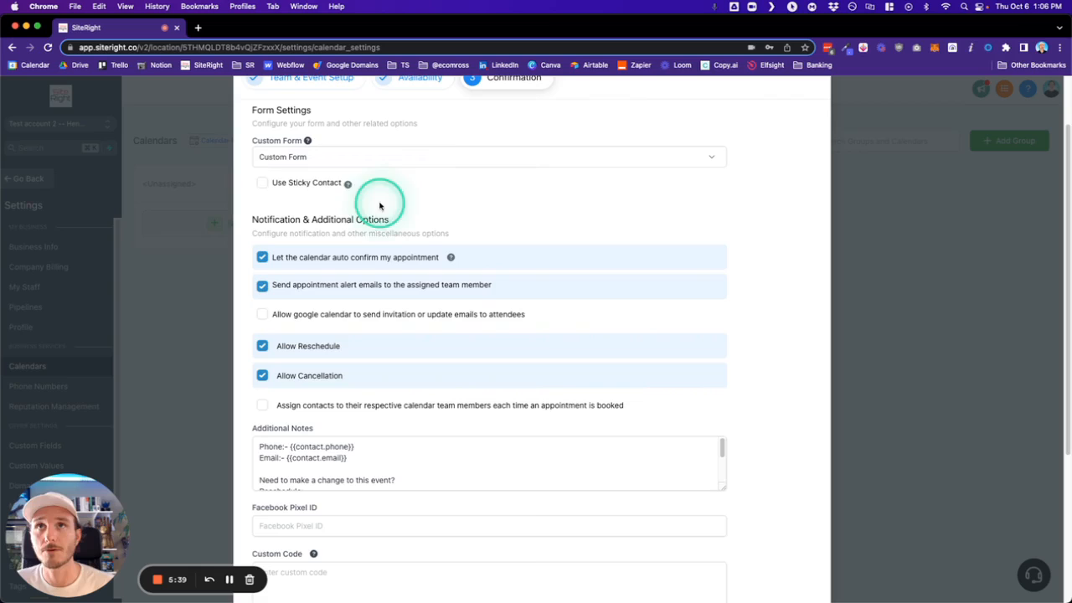
left_click(302, 157)
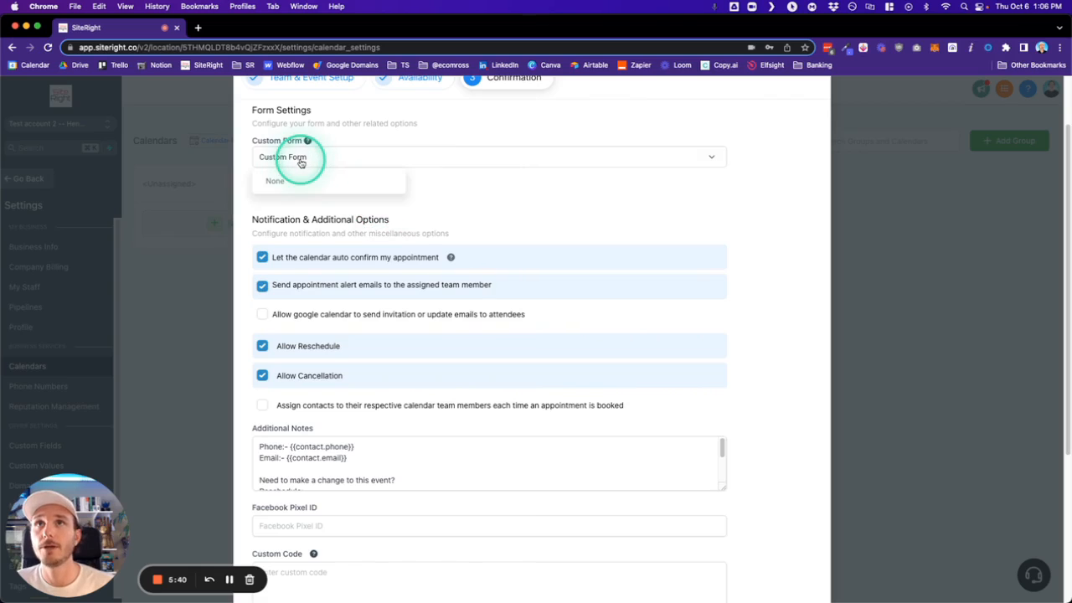
left_click(436, 186)
Step: Enable Use Sticky Contact in the calendar's form settings
scroll(435, 186, "down", 1)
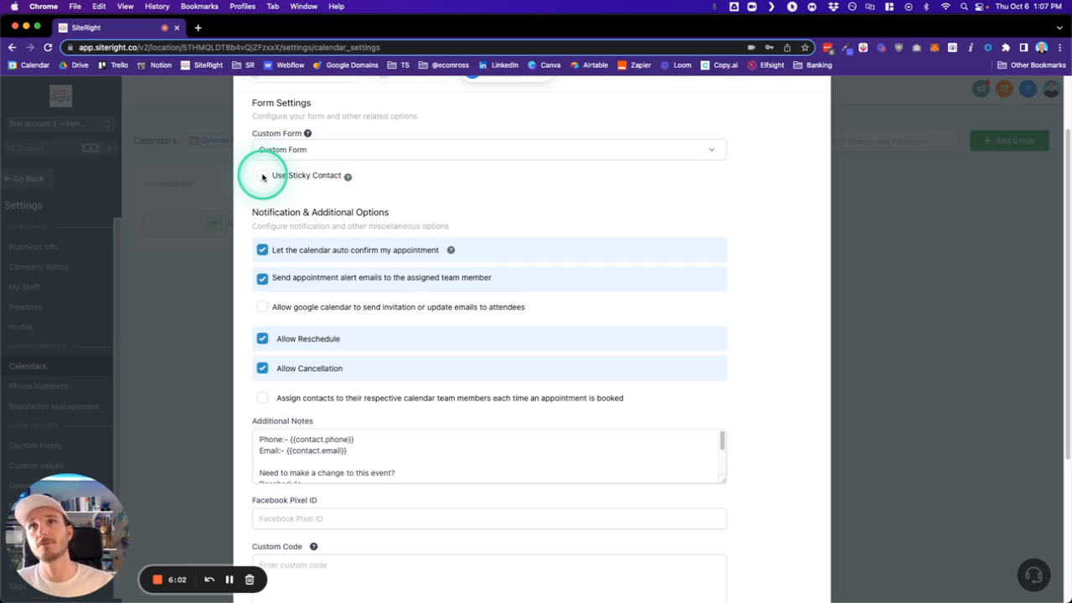
left_click(262, 176)
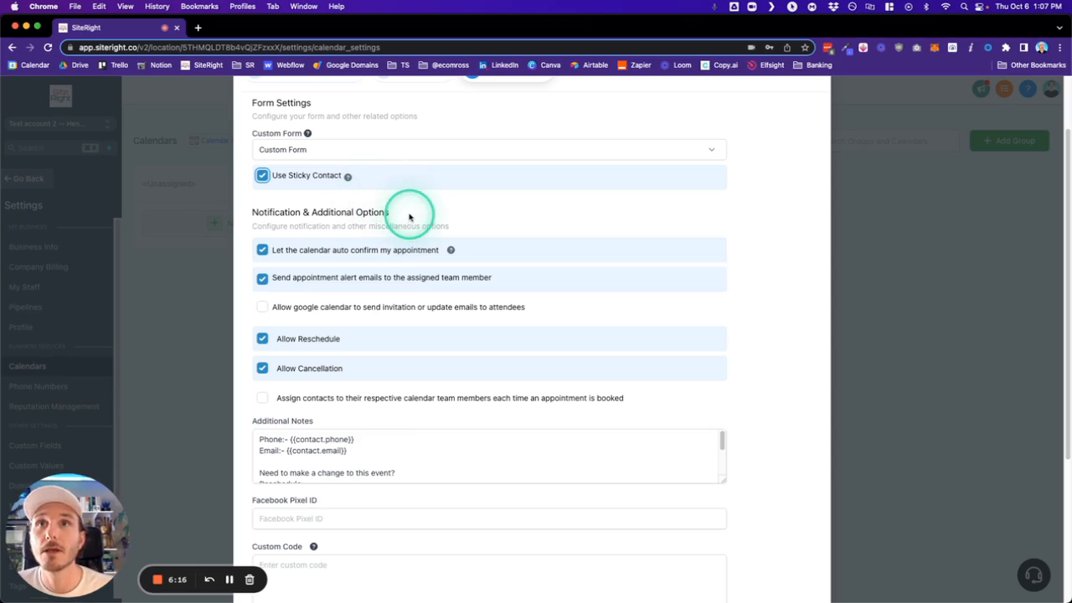
scroll(284, 222, "down", 1)
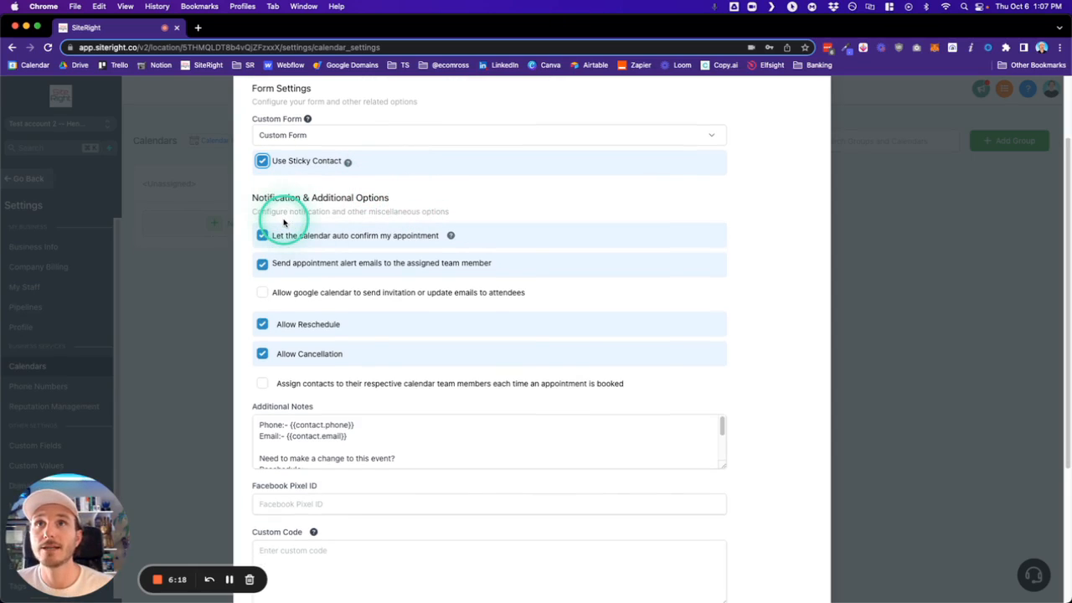
Step: Allow Google Calendar to send invitation or update emails to attendees, and enlarge the Additional Notes box to show its full text
left_click(262, 292)
scroll(262, 292, "down", 2)
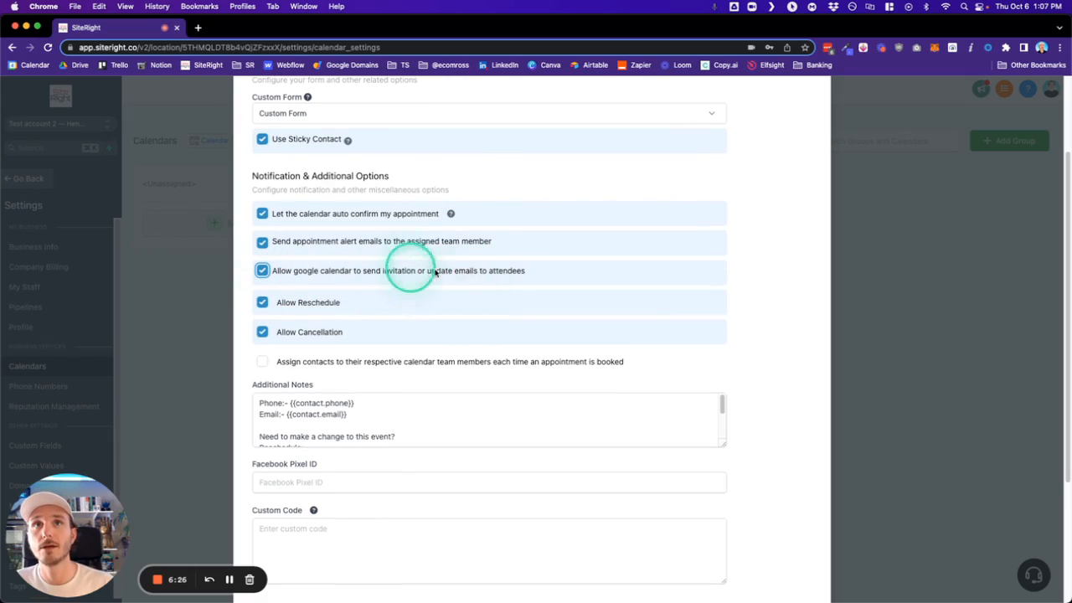
scroll(463, 275, "down", 5)
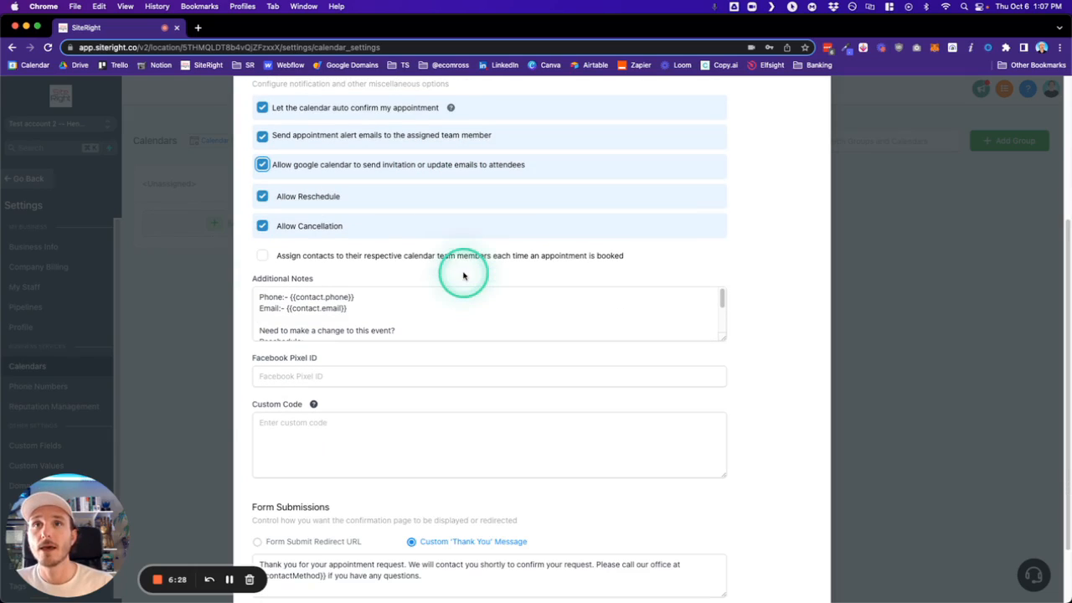
left_click_drag(723, 339, 725, 409)
scroll(471, 324, "down", 1)
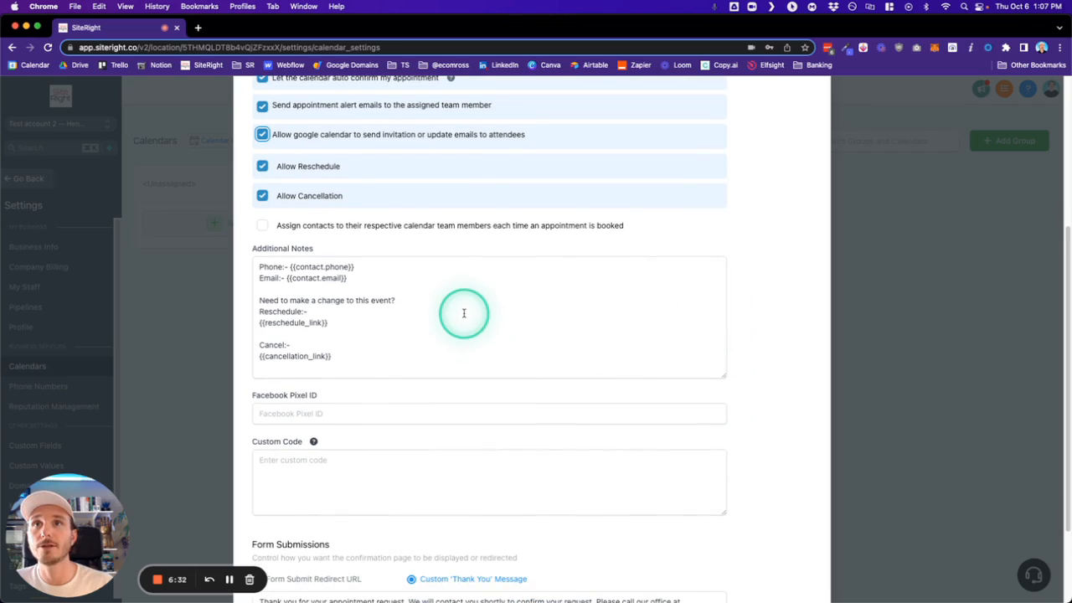
Step: Remove the sentence about calling the office from the custom Thank You message and complete the calendar setup
scroll(465, 314, "down", 4)
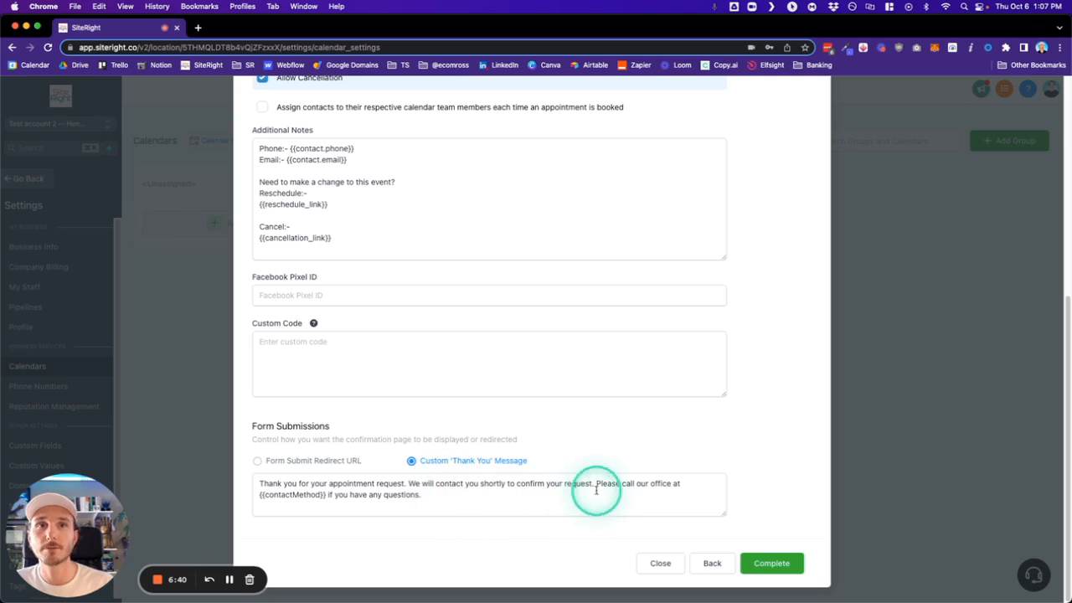
left_click_drag(596, 484, 684, 504)
key("BackSpace")
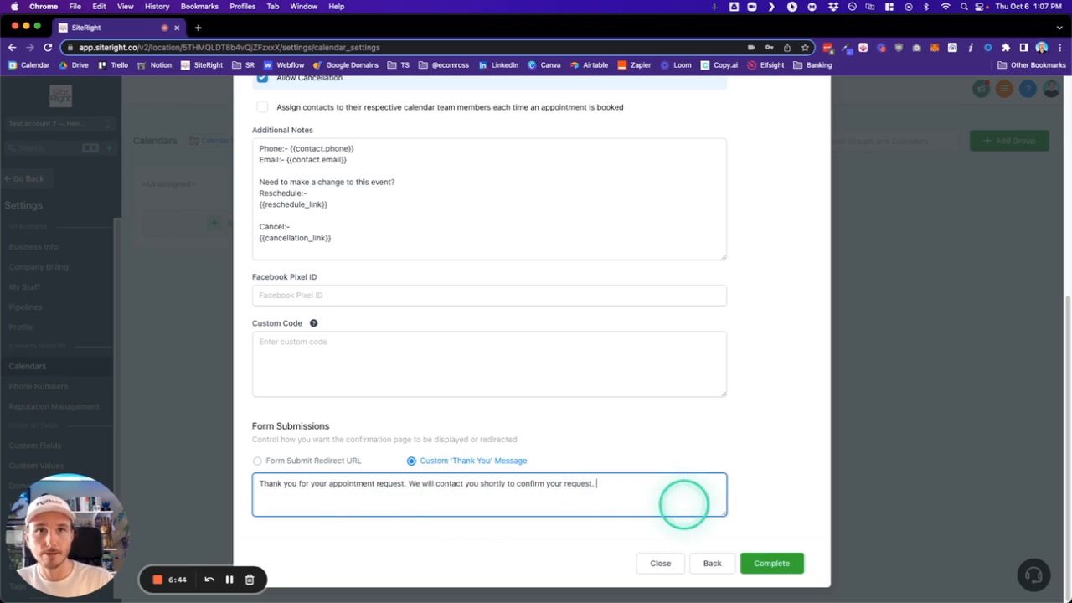
left_click(787, 447)
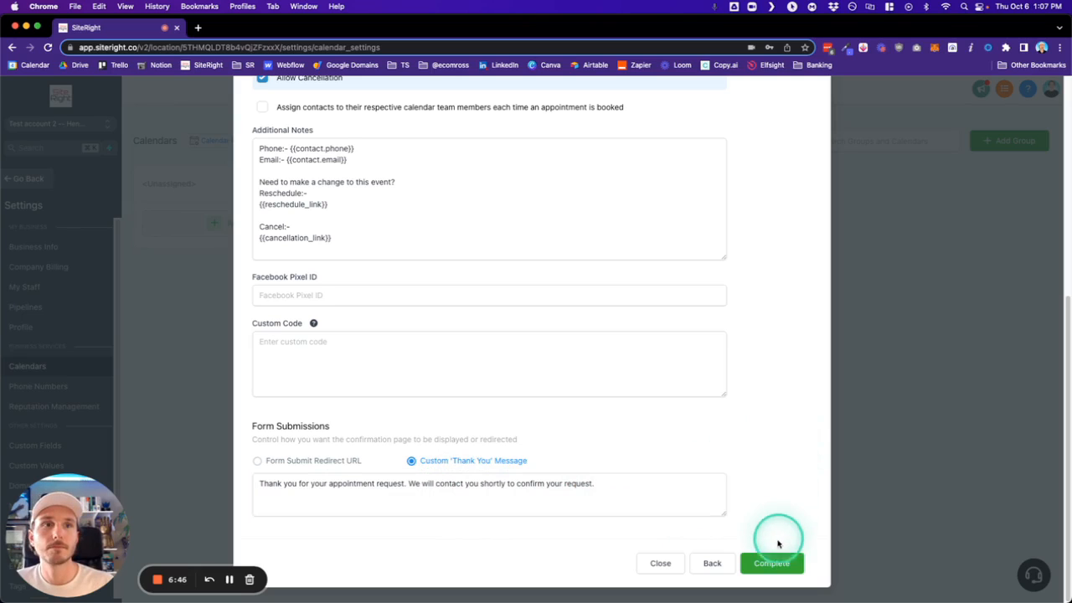
left_click(777, 564)
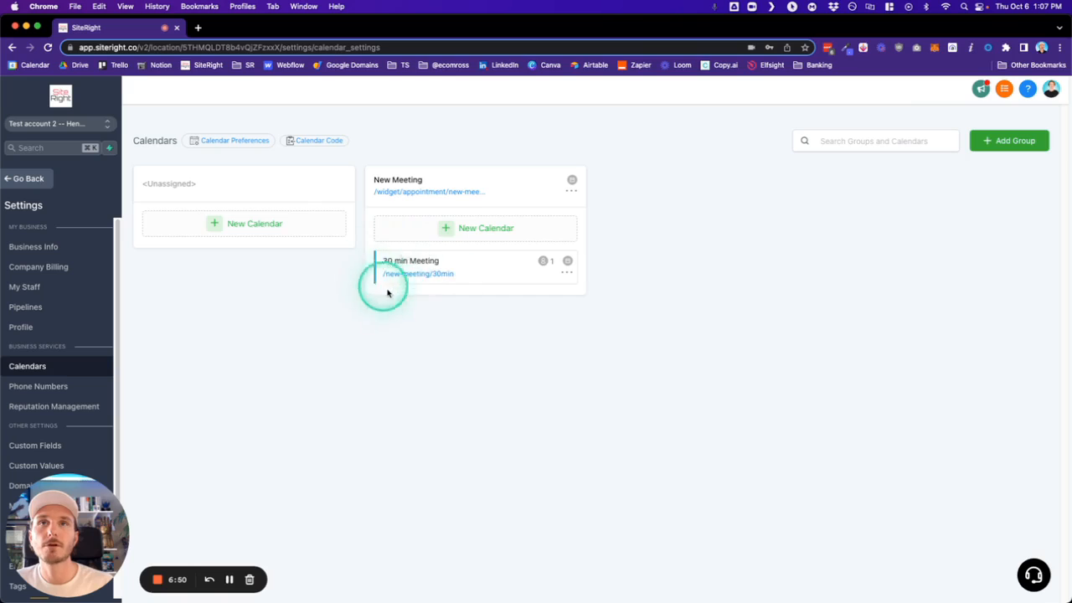
Step: Open the 30 min Meeting booking page and check the time slots offered on October 10, 11, 12, 14 and 17
left_click(433, 277)
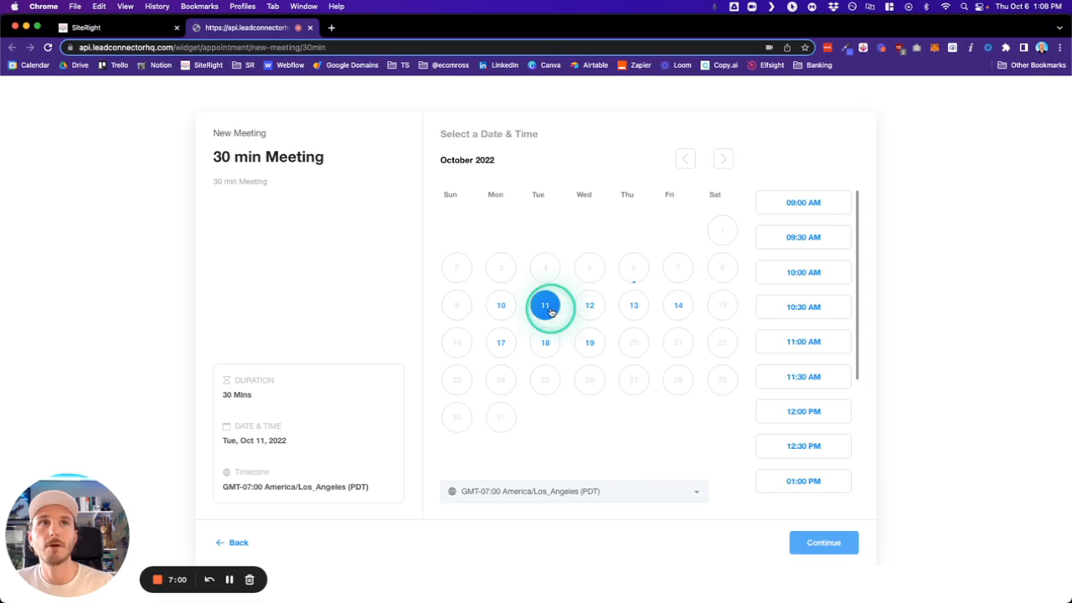
scroll(806, 411, "down", 5)
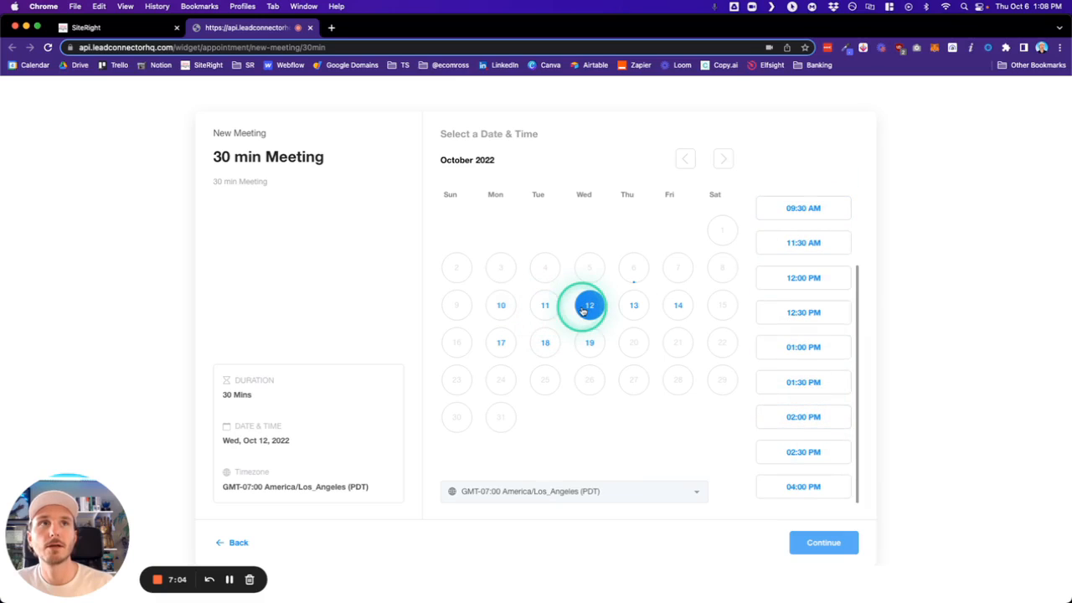
left_click(503, 306)
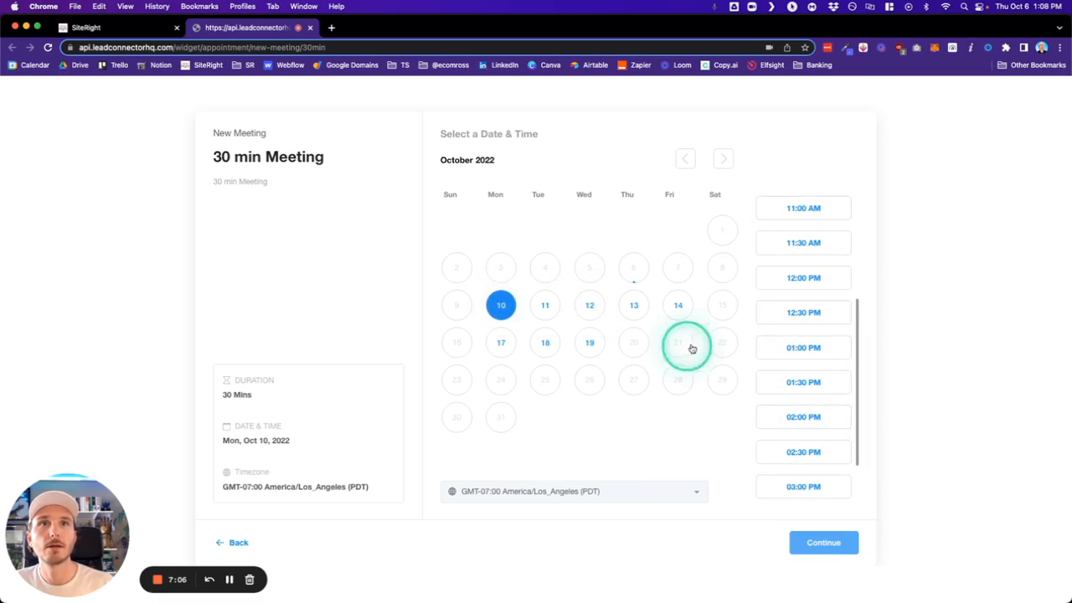
left_click(678, 305)
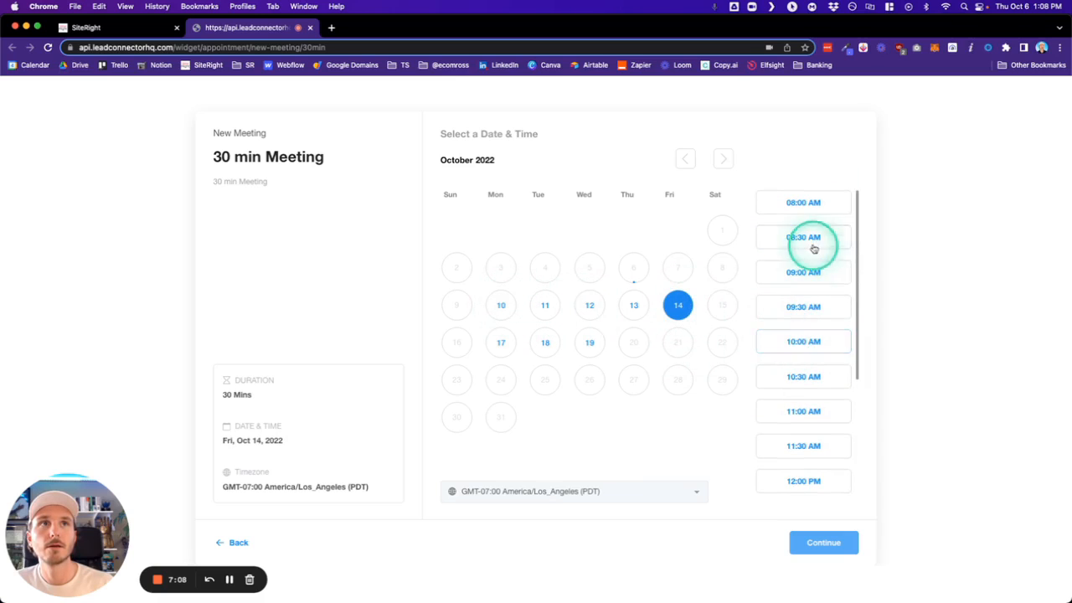
scroll(813, 251, "down", 3)
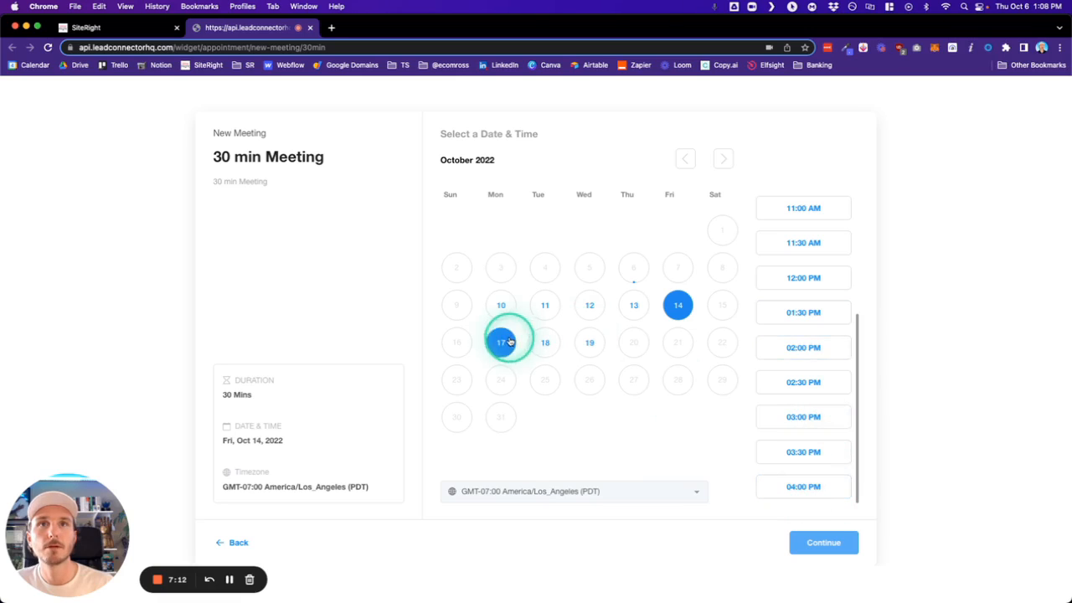
scroll(837, 387, "down", 2)
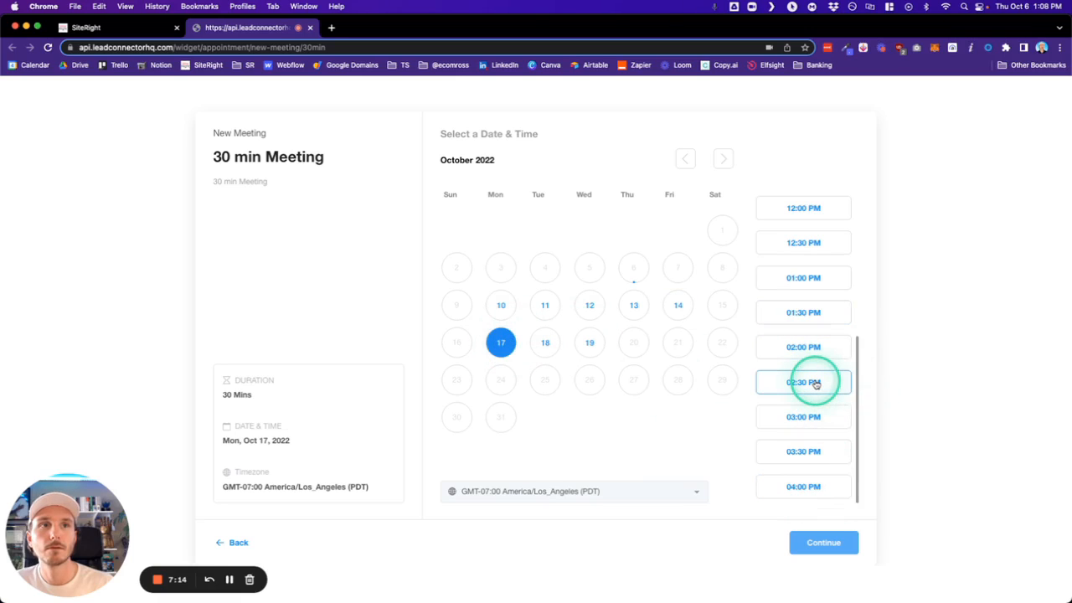
scroll(814, 382, "up", 5)
Step: Choose October 10 at 09:30 AM, continue to view the booking information form, and return to the SiteRight calendar settings
left_click(502, 304)
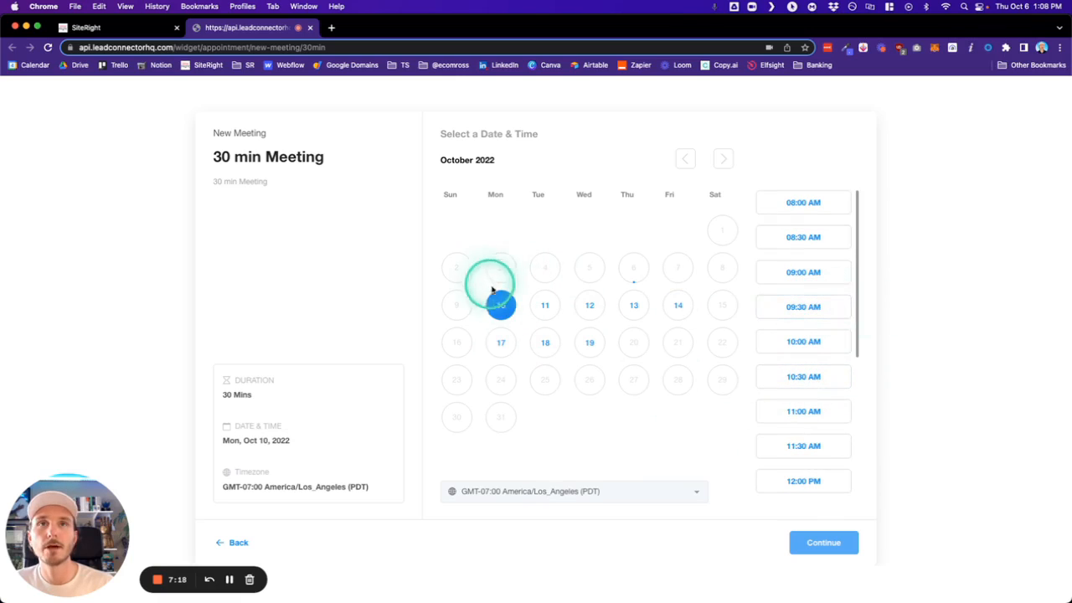
left_click(779, 307)
left_click(823, 544)
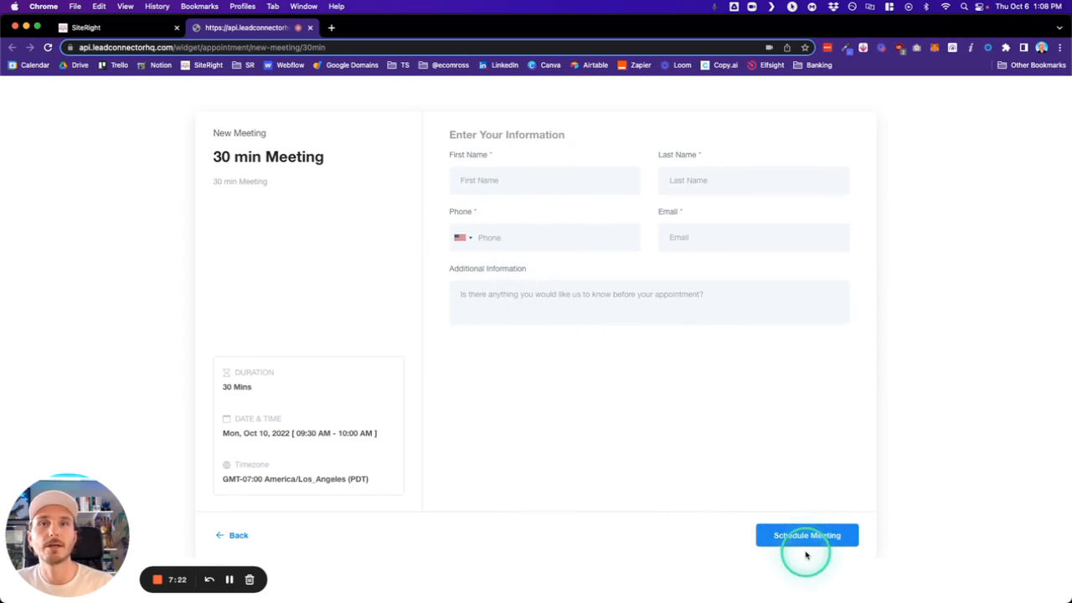
left_click(130, 31)
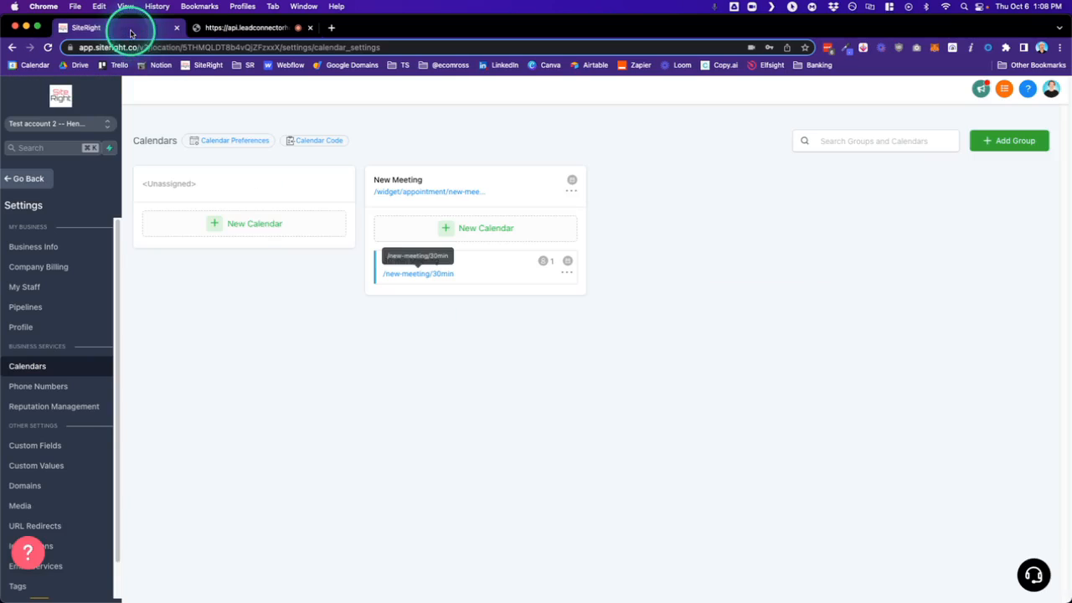